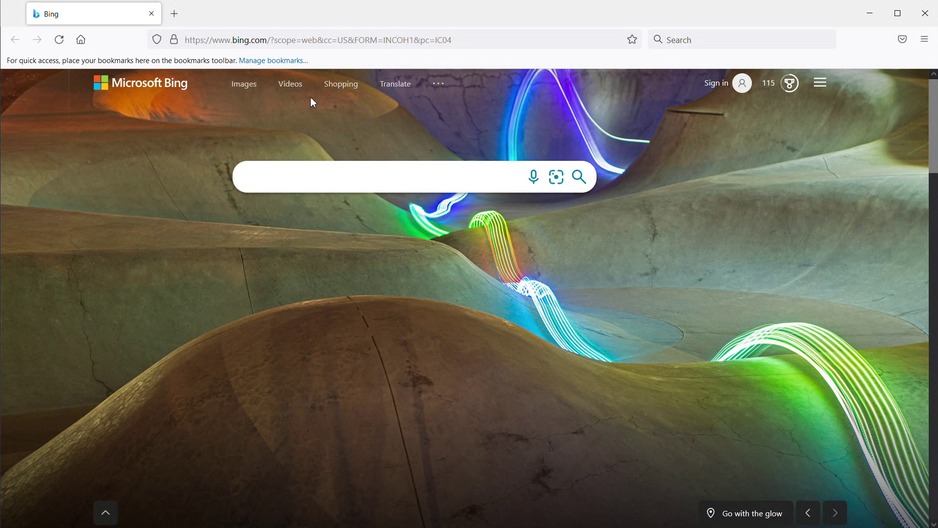
On the Bing page in Firefox, start entering the camera's web address.
left_click(333, 40)
Go to 192.168.5.210, sign in, start the live view, and open NDI Config.
type("192")
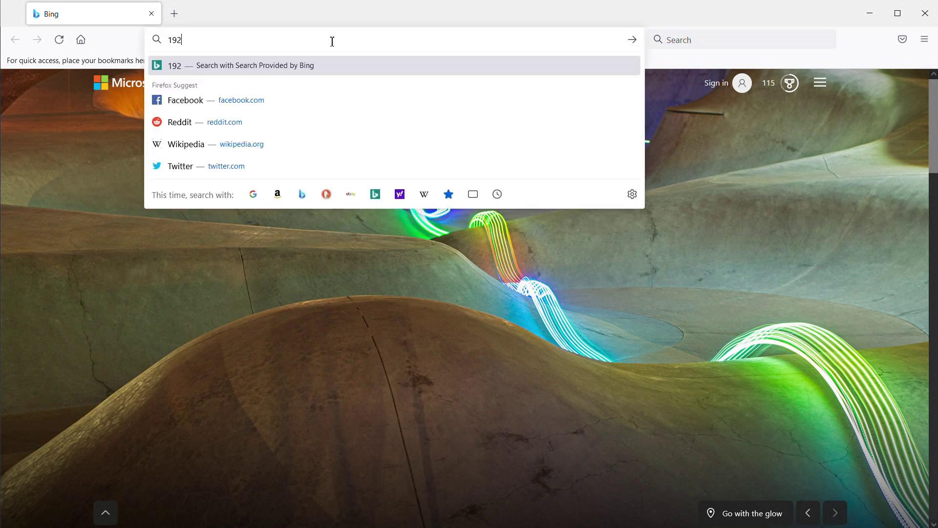
type(".168.5.")
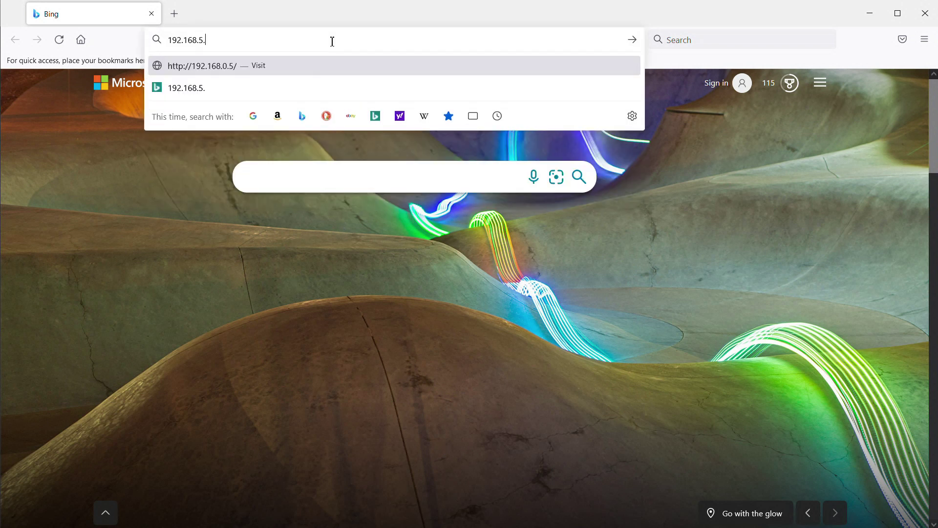
type("210")
key("Return")
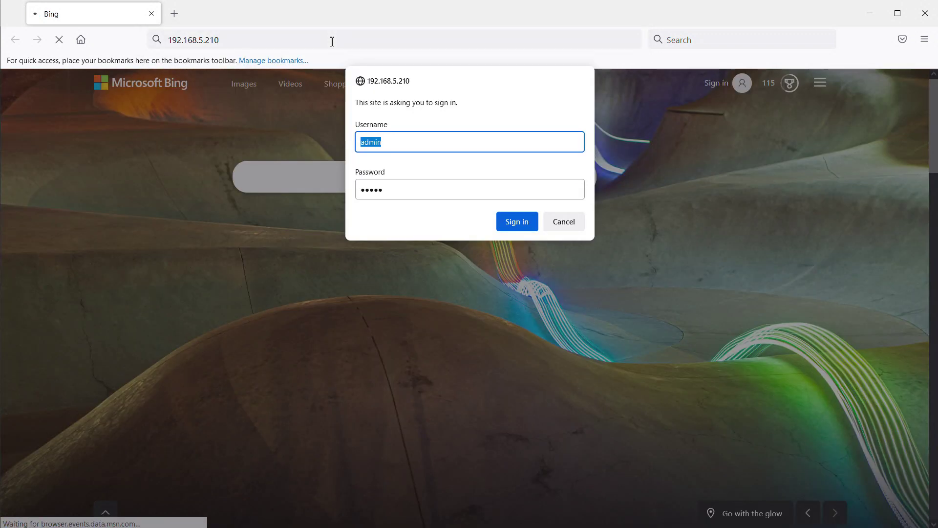
left_click(517, 222)
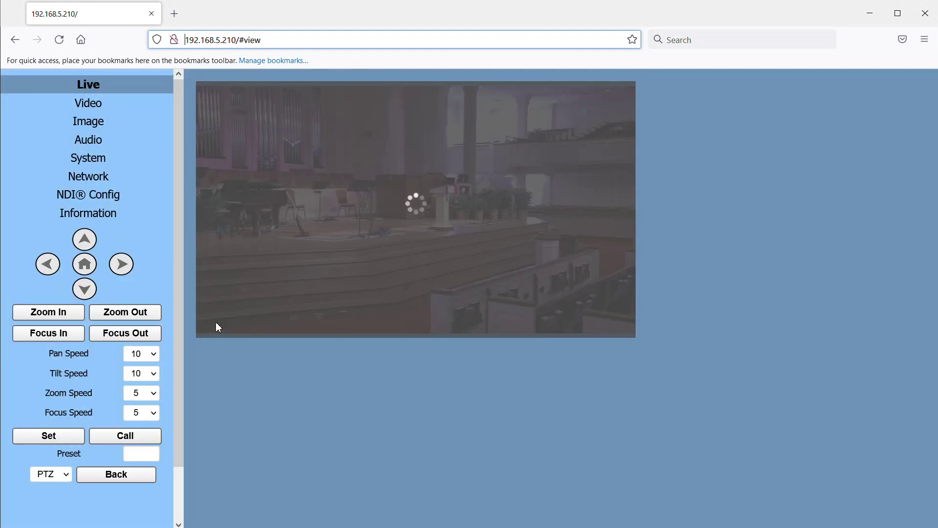
left_click(216, 324)
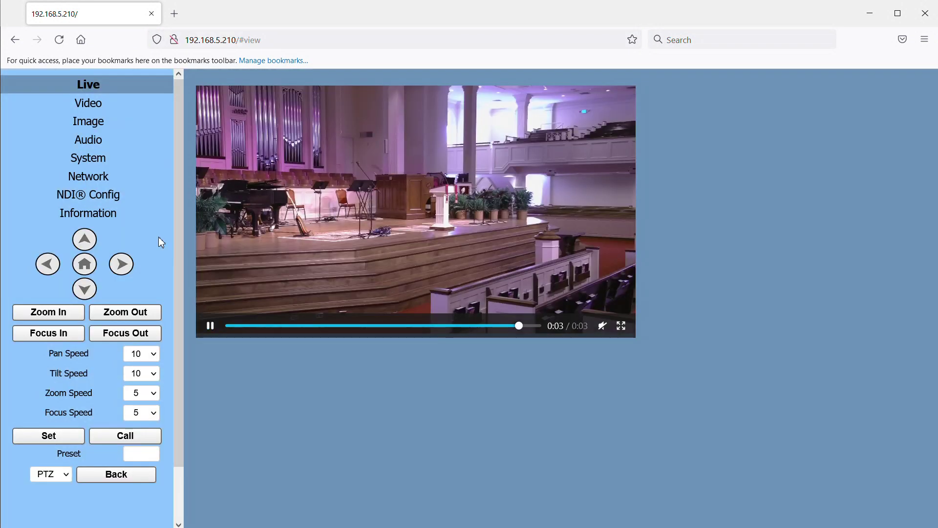
left_click(106, 196)
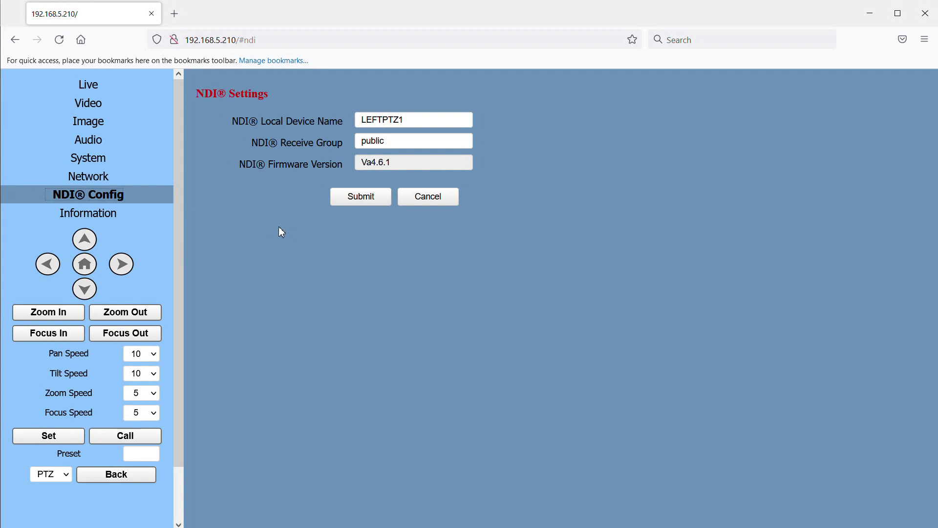
Submit LEFTPTZ1 as the camera's NDI local device name and accept the reboot notice.
left_click(391, 123)
key("ctrl+a")
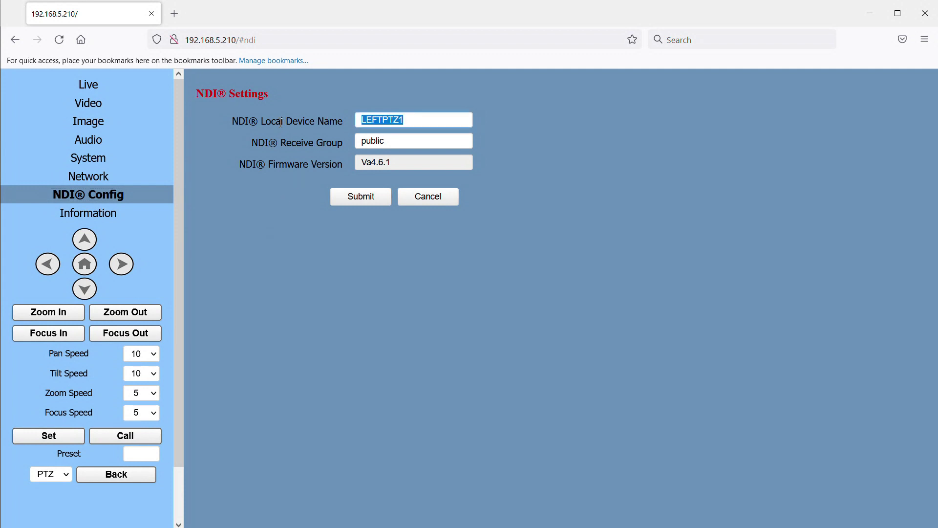
left_click(420, 121)
left_click(362, 198)
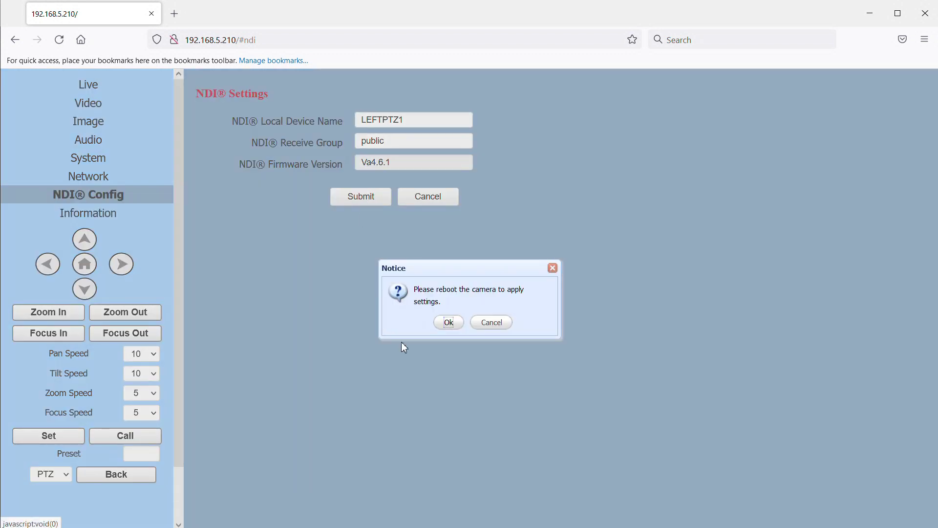
left_click(448, 323)
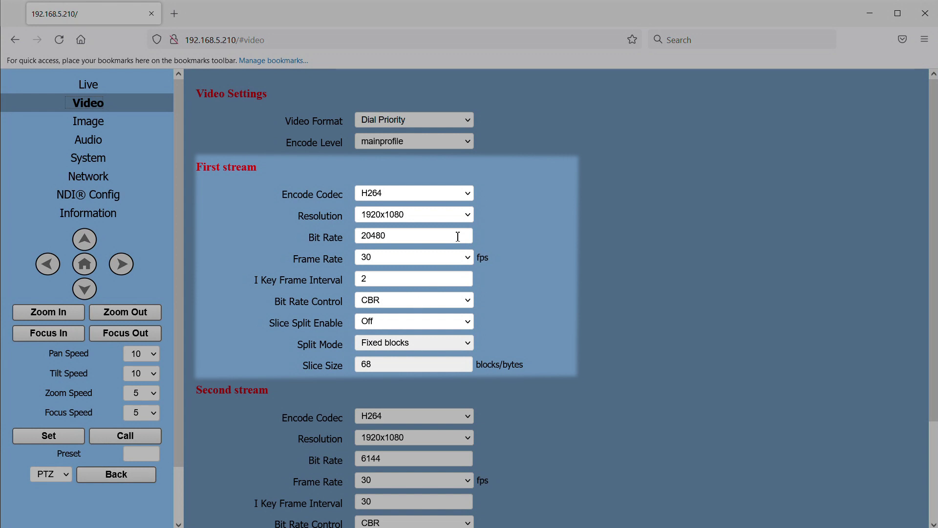
Keep the first stream at 1920x1080, 30 fps and 20480 kbps, then submit and acknowledge.
left_click(468, 216)
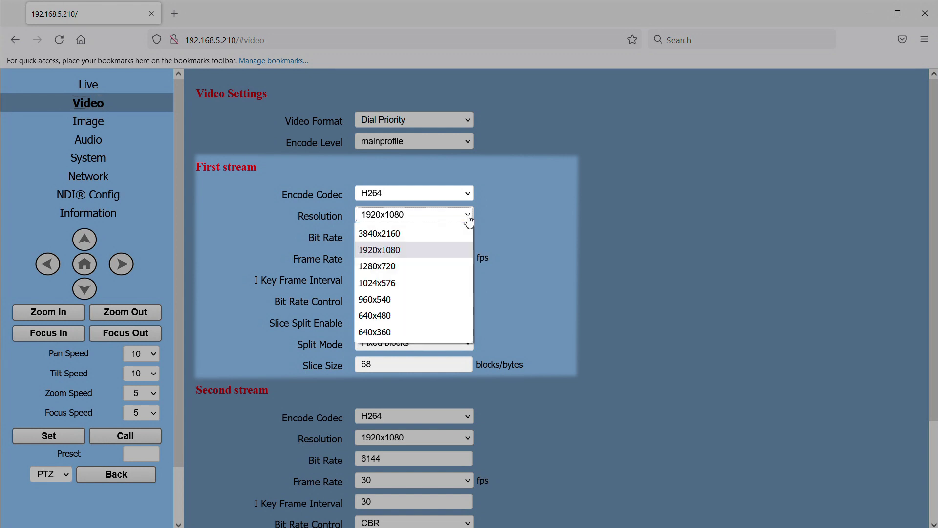
left_click(468, 218)
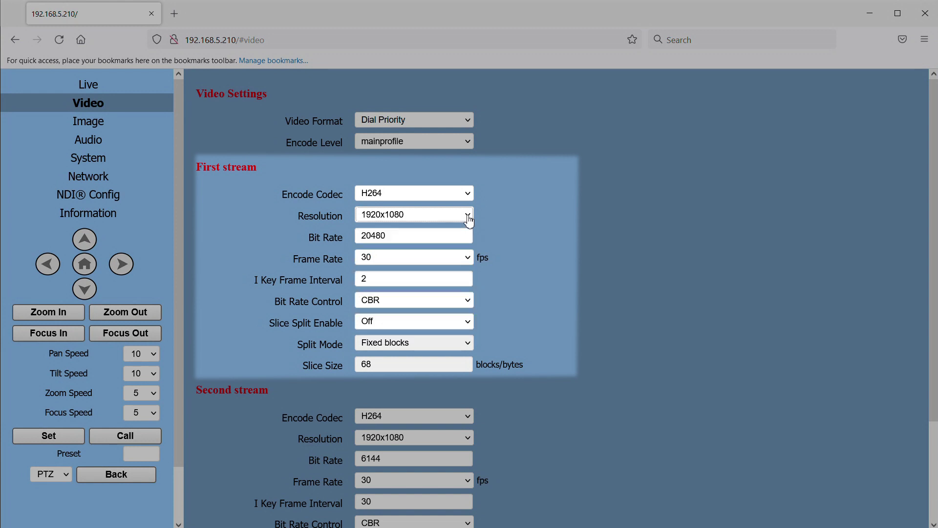
left_click(467, 259)
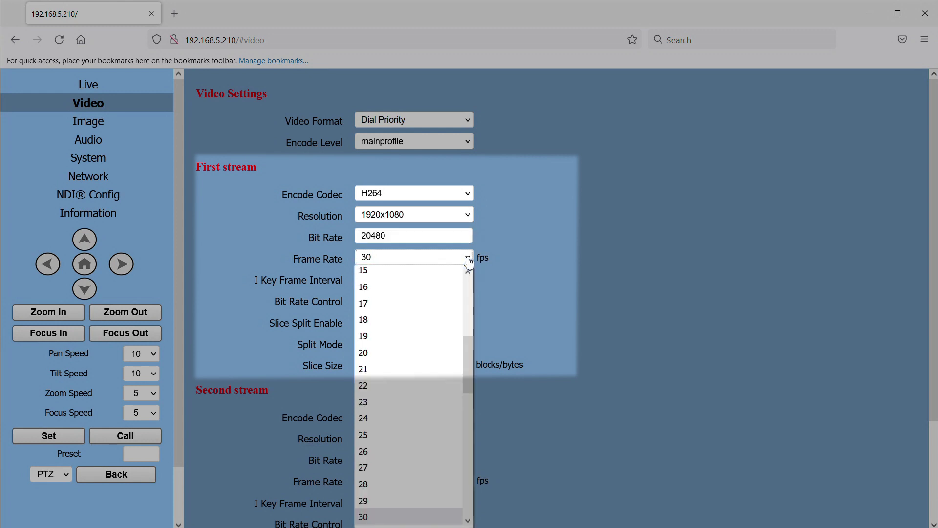
left_click(469, 258)
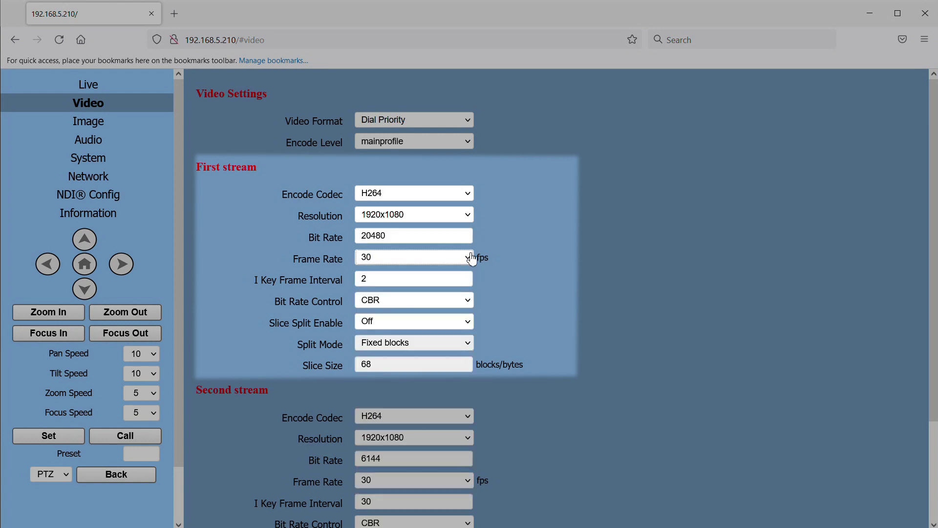
left_click(411, 235)
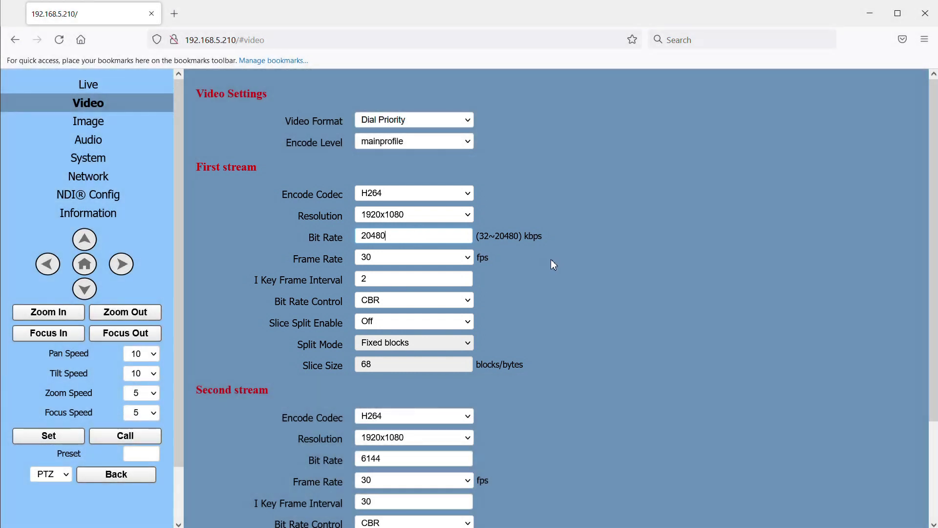
scroll(552, 262, "down", 3)
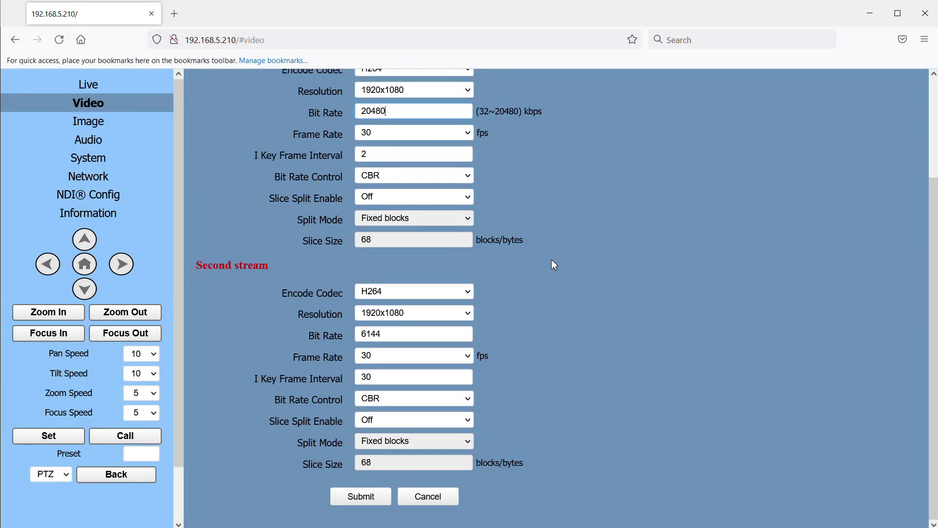
left_click(354, 496)
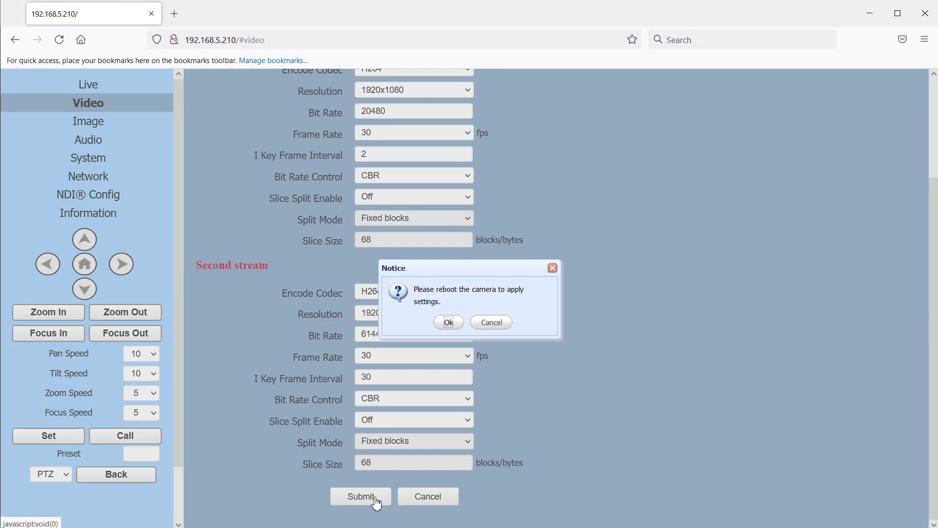
left_click(451, 326)
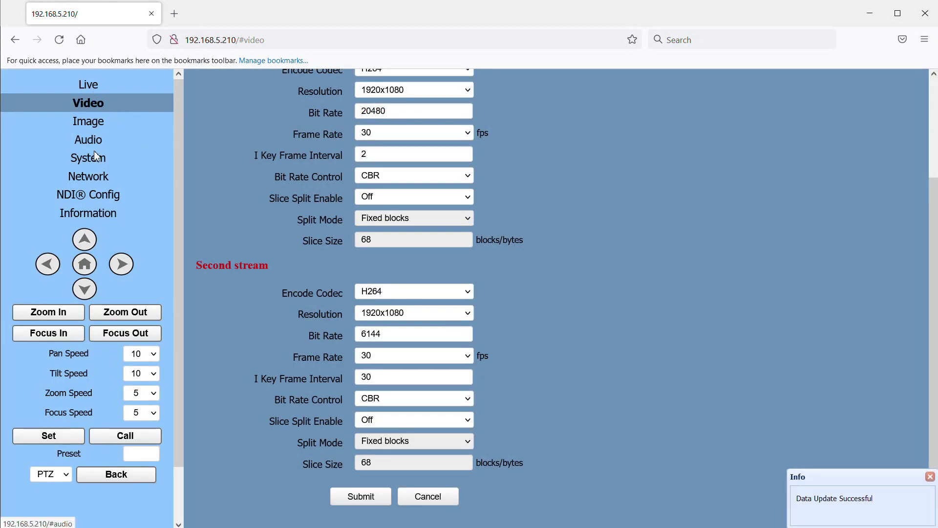
Reboot the camera from its System page and confirm the notice.
left_click(95, 163)
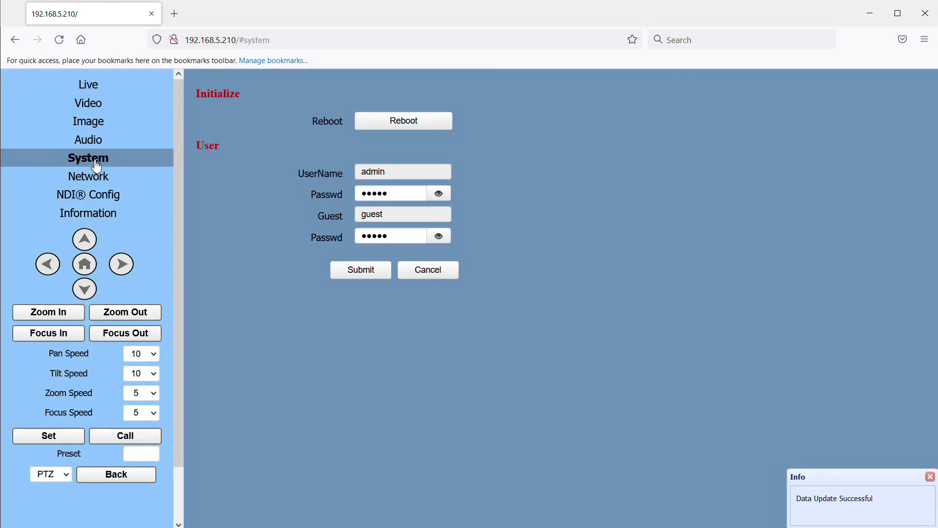
left_click(420, 122)
left_click(449, 323)
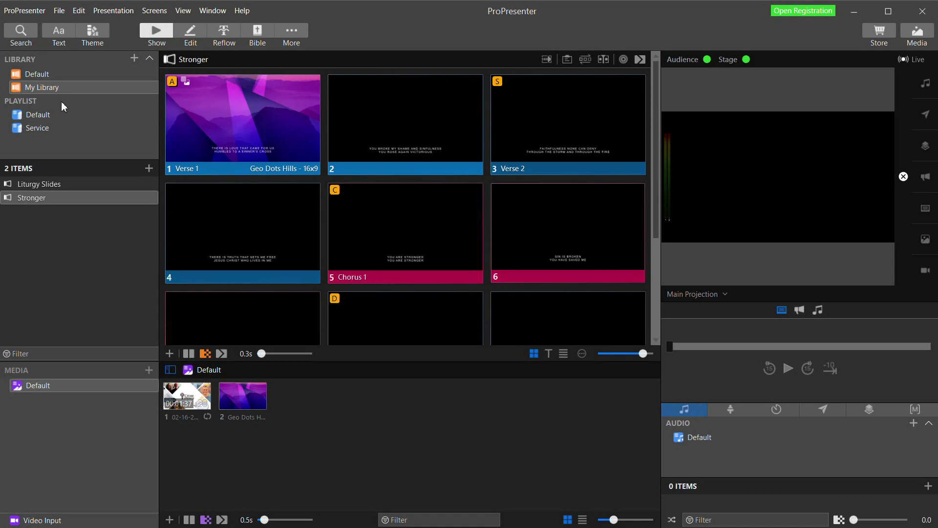
In Preferences > Input, create video input LEFTPTZ1 sourced from the LEFTPTZ1 NDI HX2 camera.
left_click(29, 11)
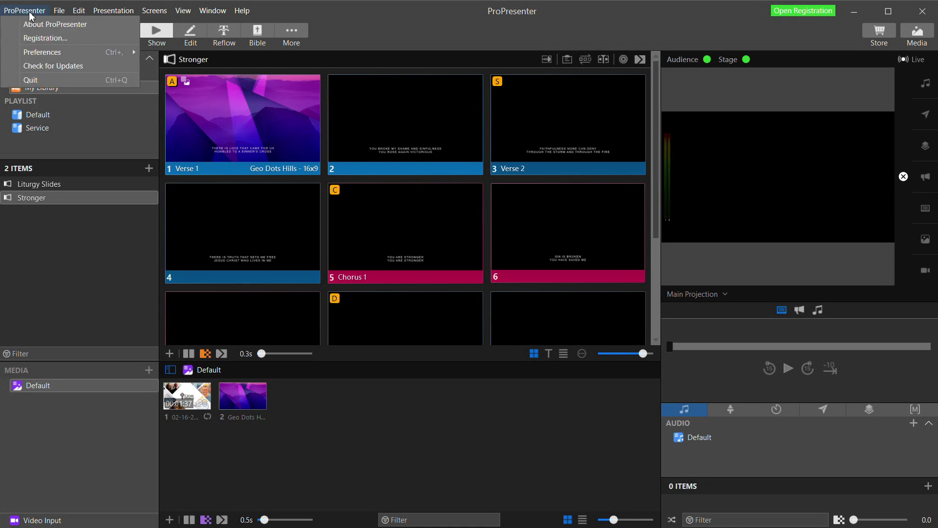
left_click(43, 53)
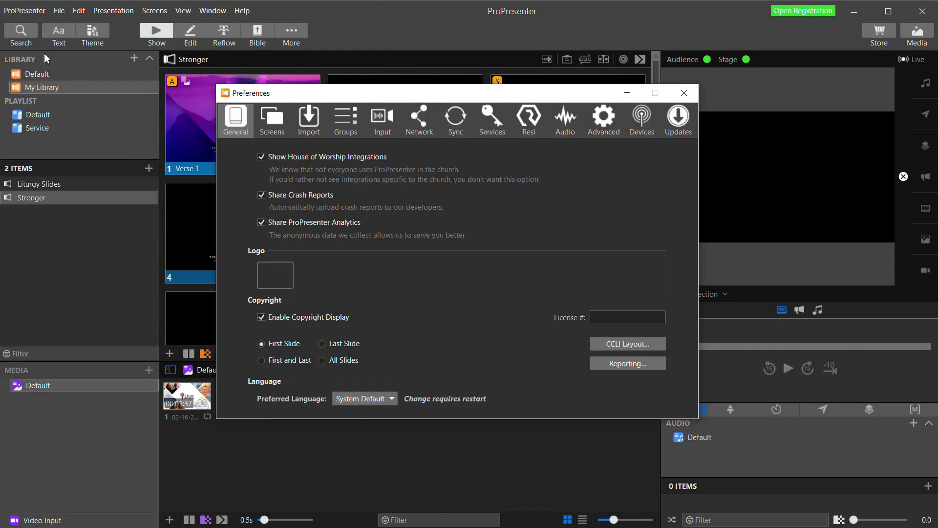
left_click(383, 128)
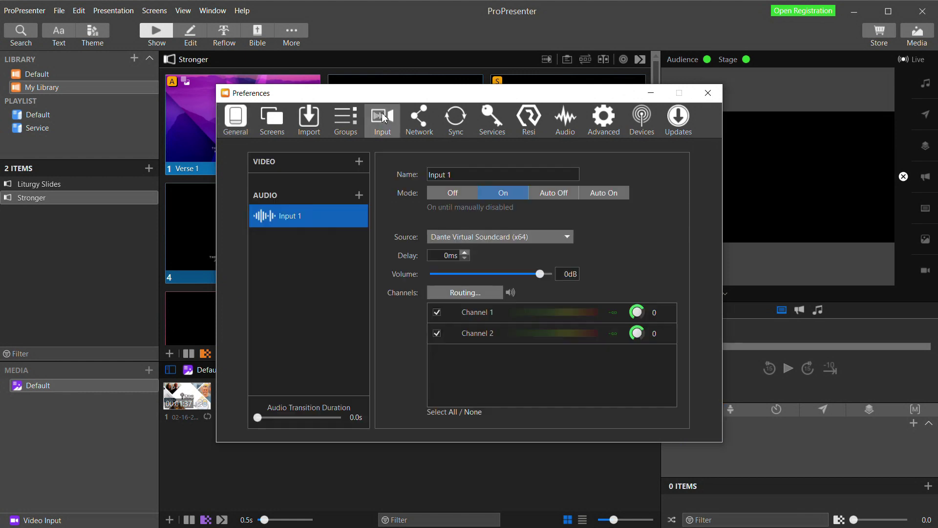
left_click(359, 162)
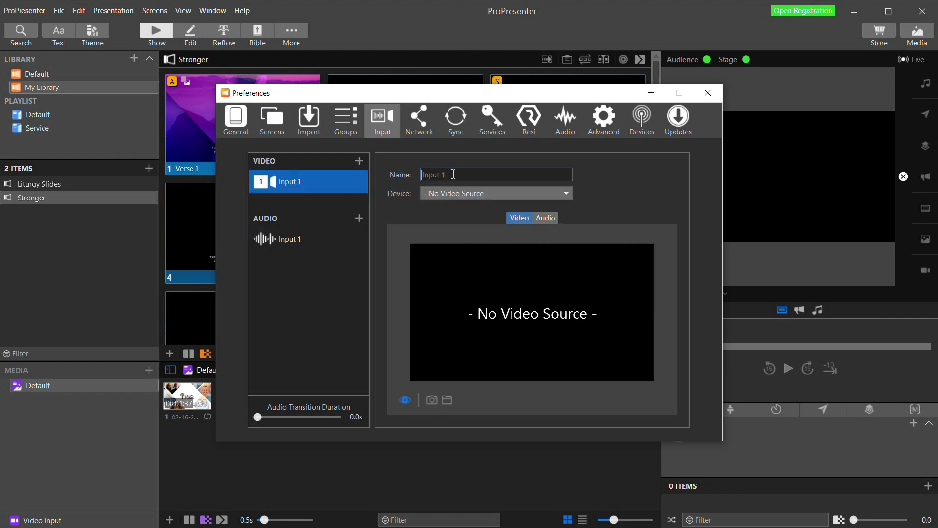
type("LEFTPTZ1")
left_click(441, 193)
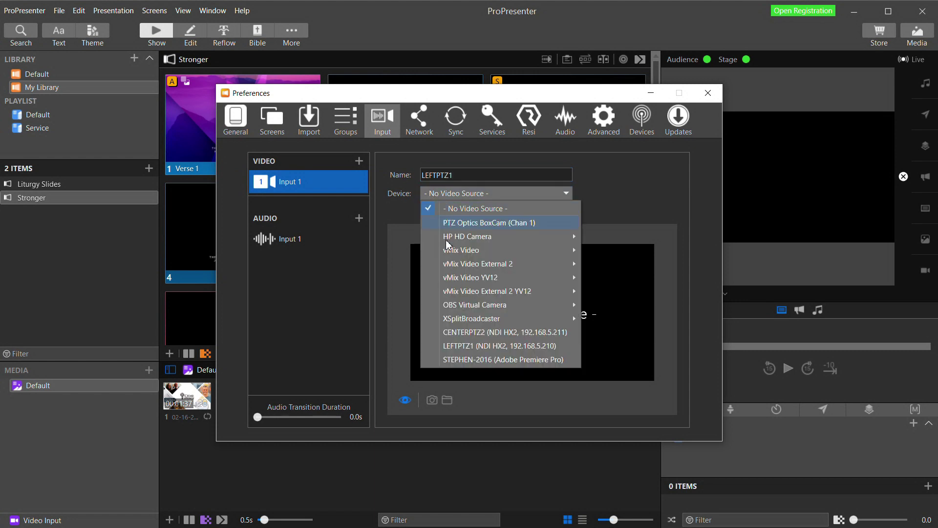
left_click(463, 346)
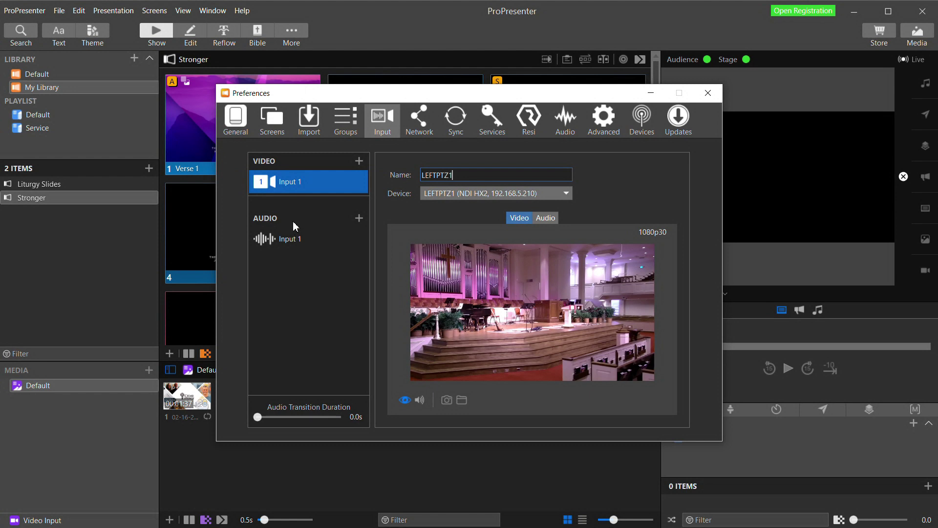
key("Return")
left_click(299, 236)
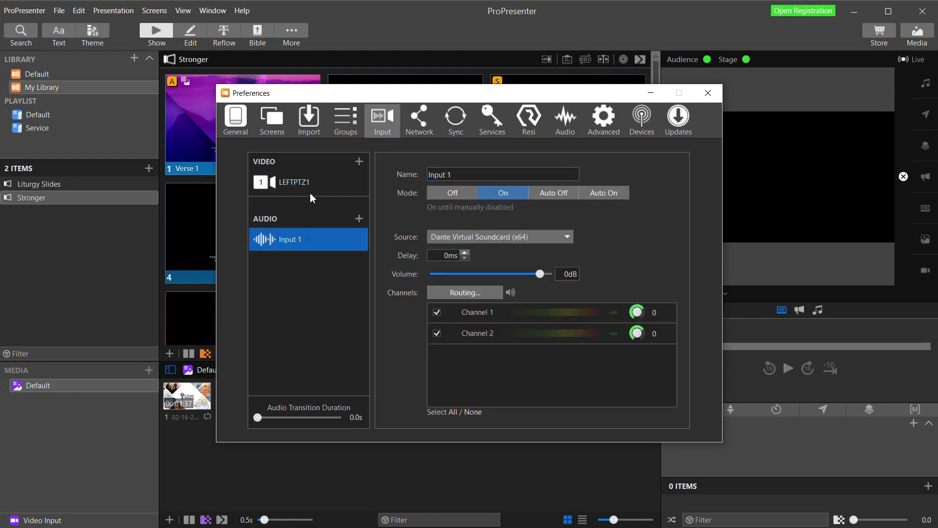
left_click(320, 177)
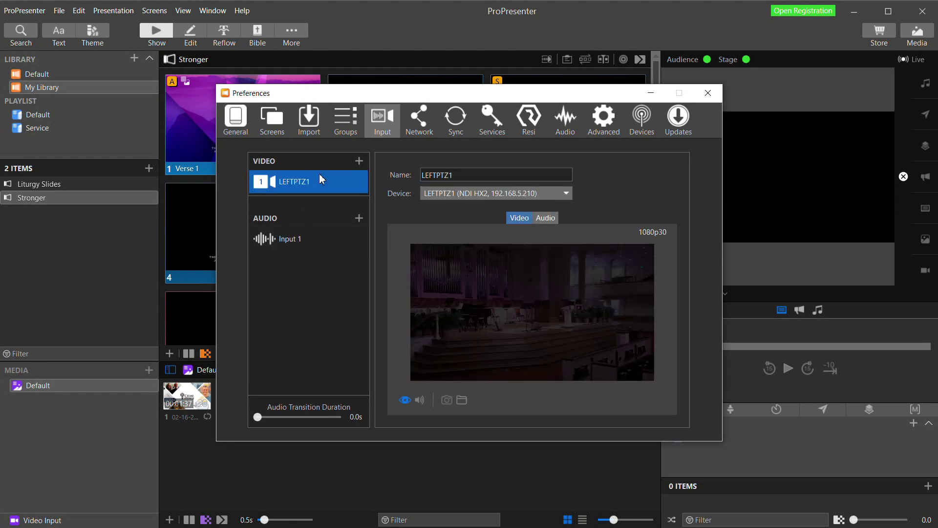
left_click(360, 162)
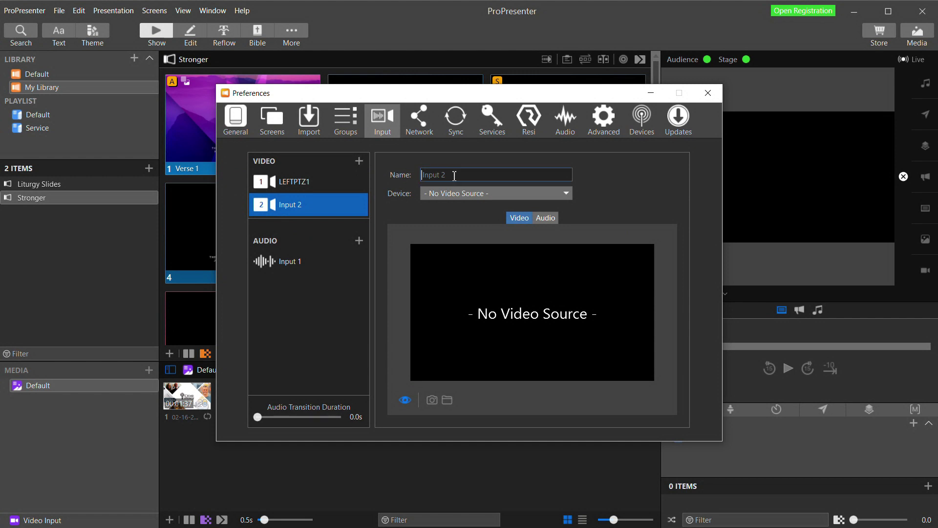
type("CENTERPTZ2")
left_click(504, 195)
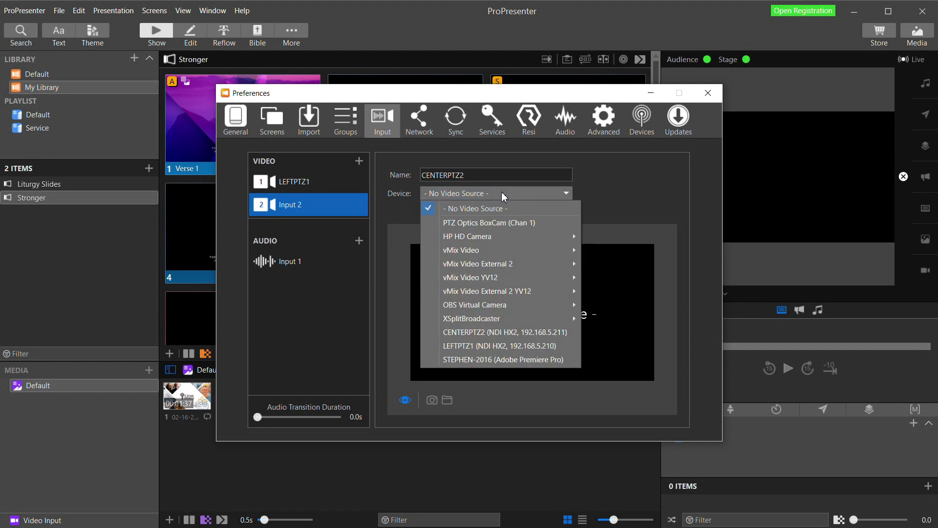
left_click(481, 333)
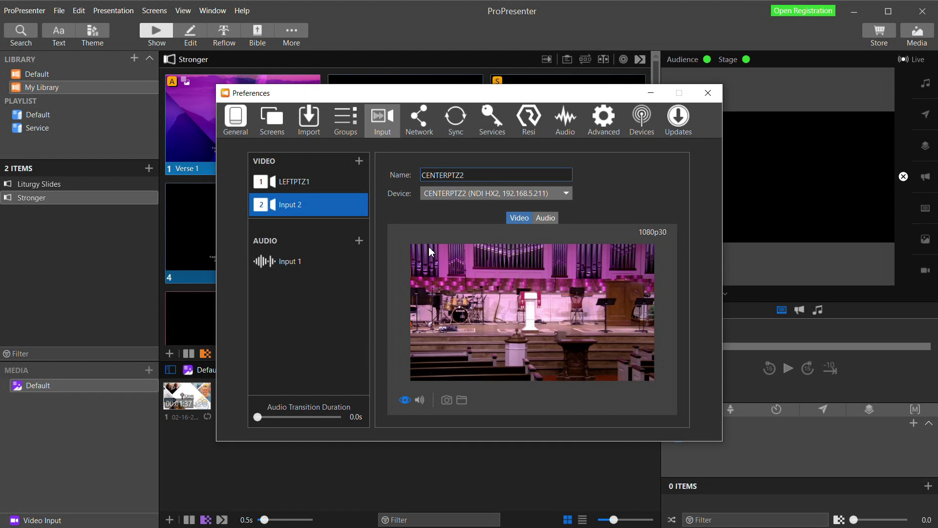
left_click(291, 265)
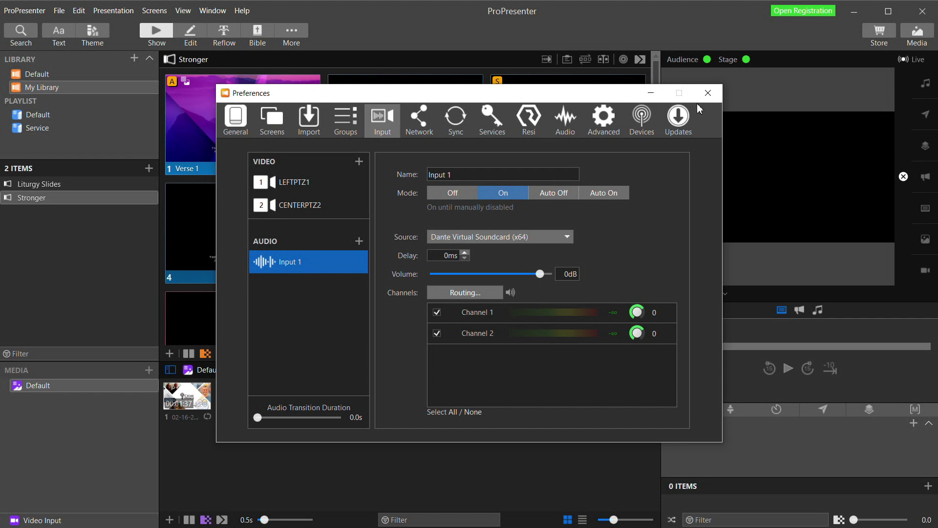
left_click(708, 93)
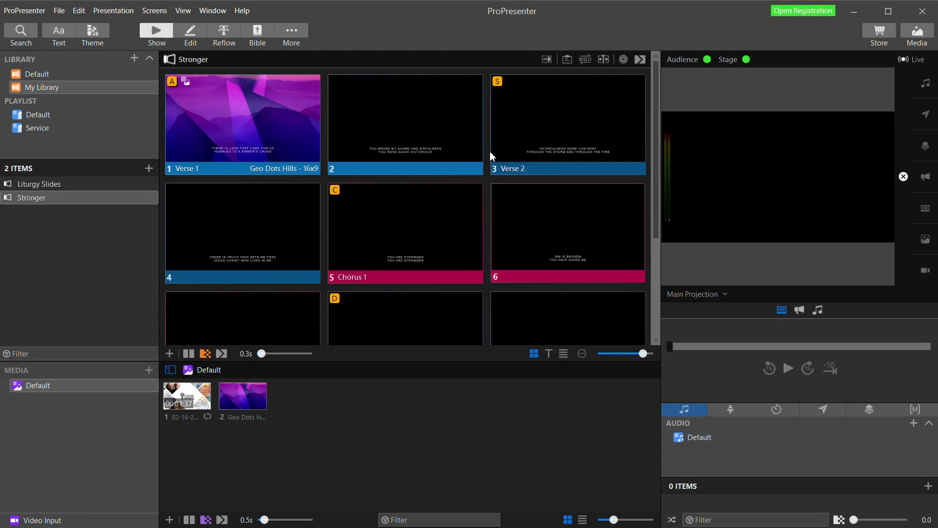
In Configure Screens, add a 1920 x 1080 placeholder Audience screen.
left_click(161, 14)
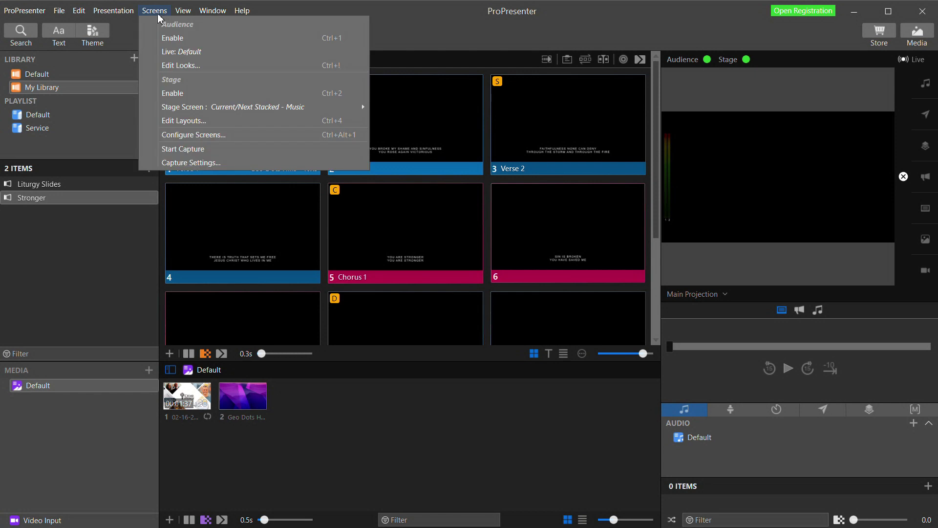
left_click(183, 135)
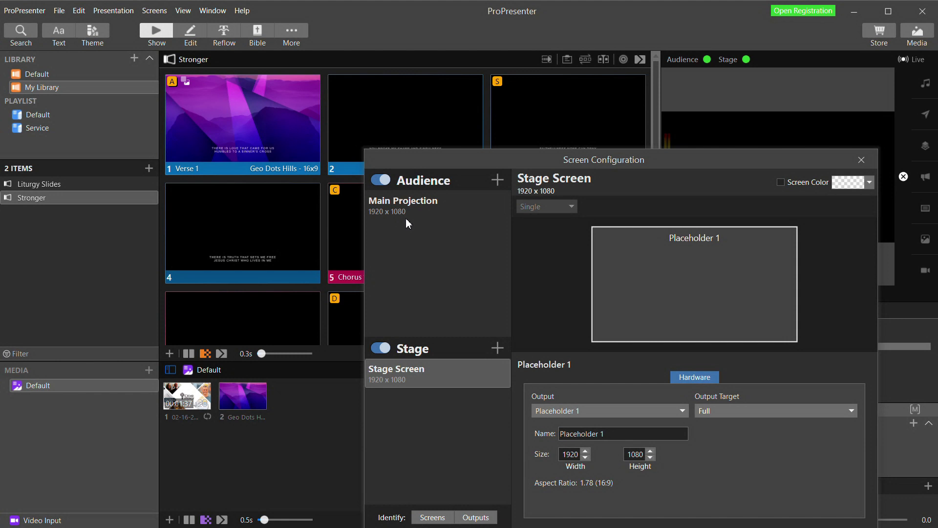
left_click(497, 180)
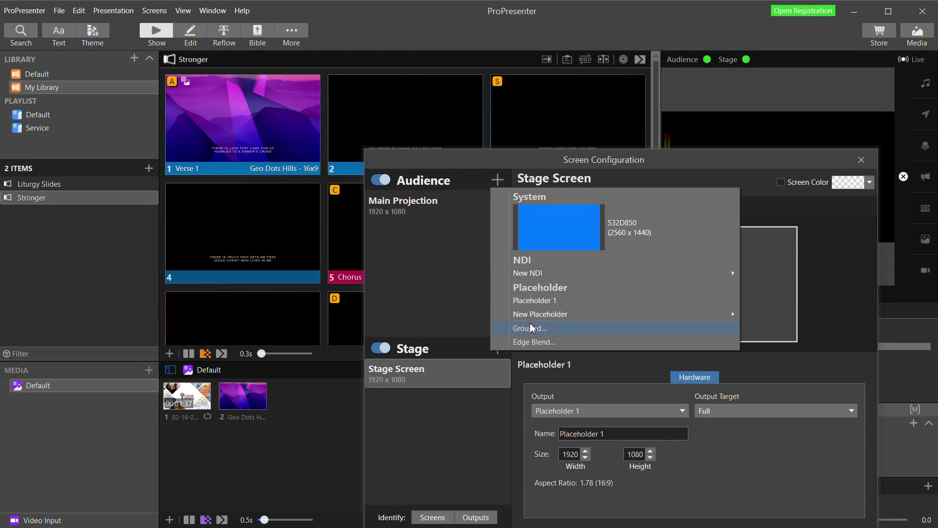
mouse_move(615, 318)
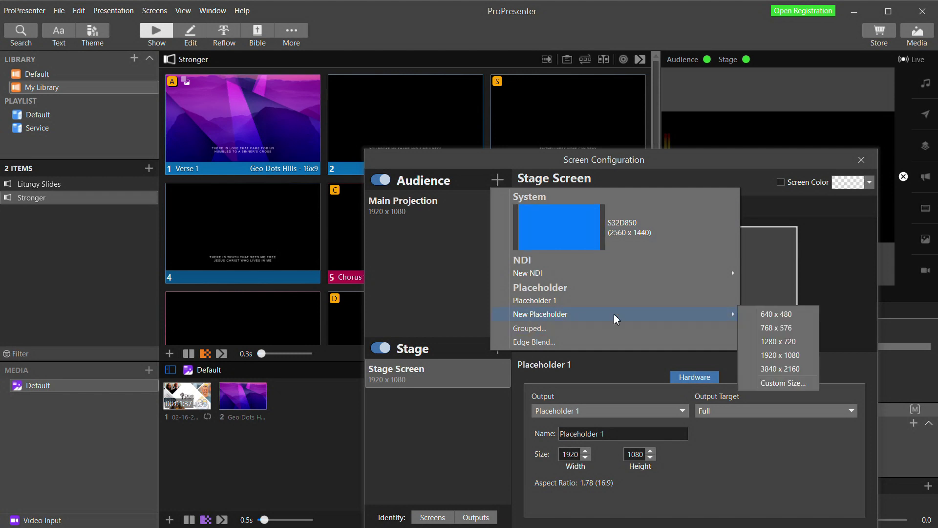
left_click(778, 356)
Rename the new audience screen to LiveVideo.
left_click(407, 231)
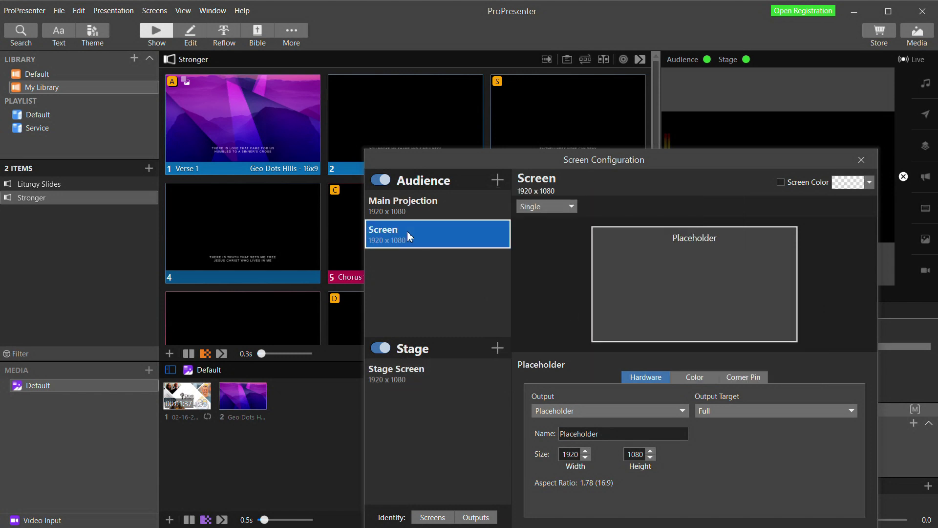
right_click(414, 233)
left_click(430, 241)
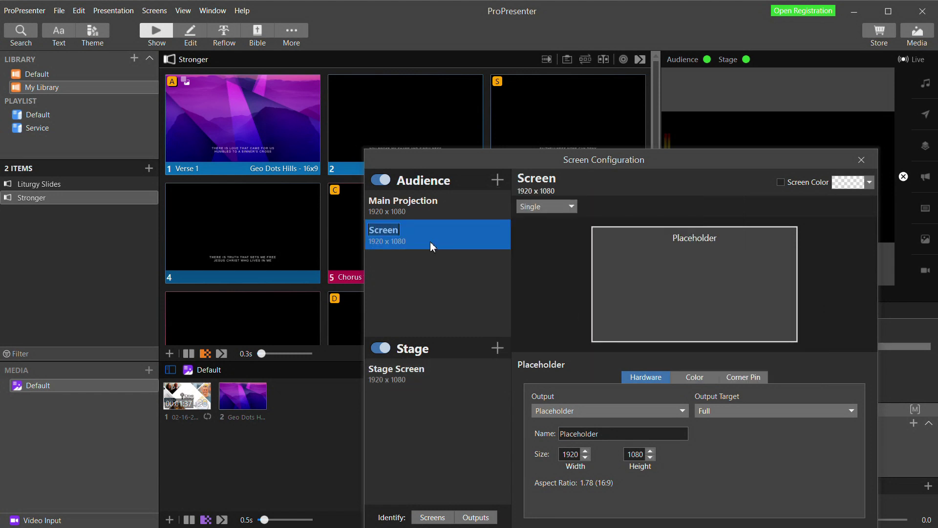
type("LiveVideo")
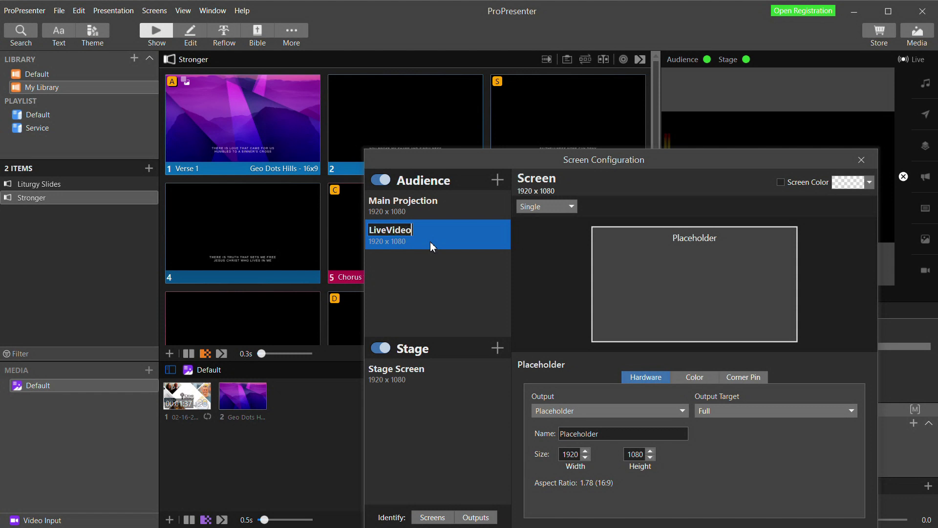
Commit the LiveVideo name, close Screen Configuration, and review the Default look in Edit Looks.
key("Return")
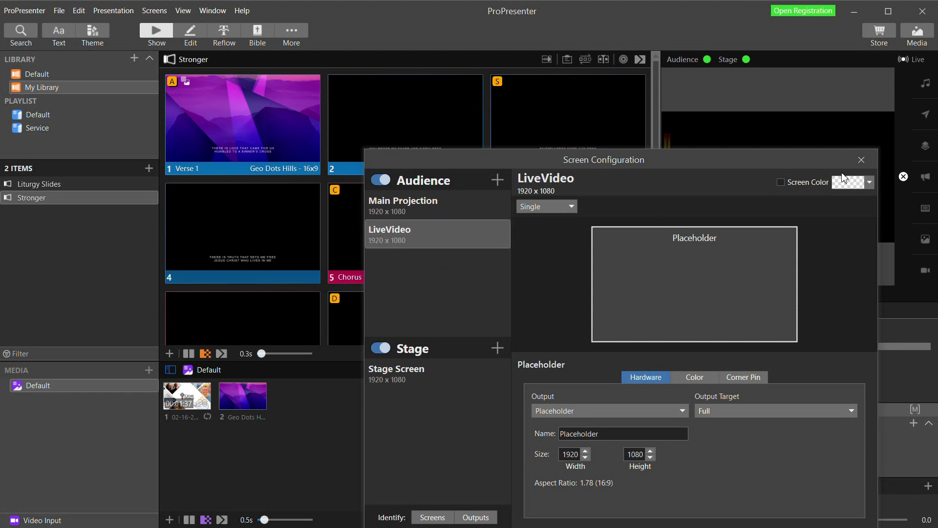
left_click(860, 160)
left_click(154, 11)
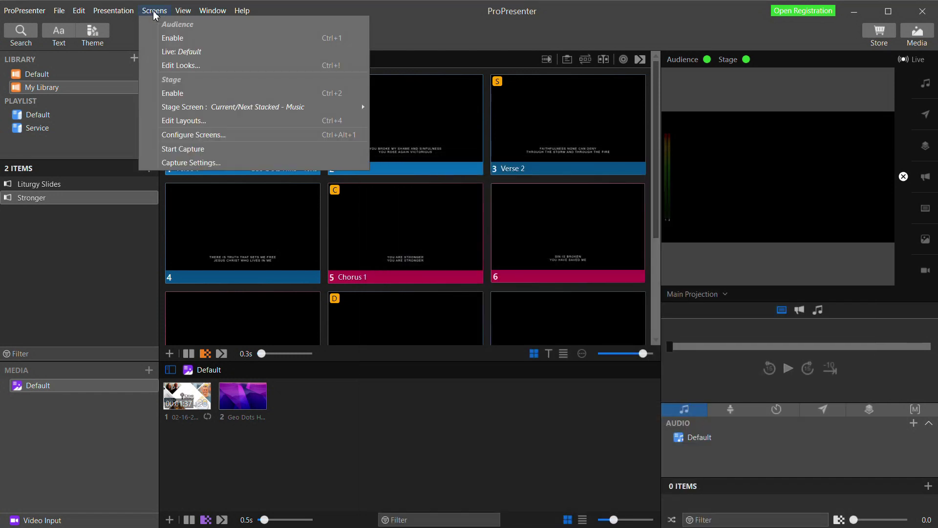
left_click(178, 67)
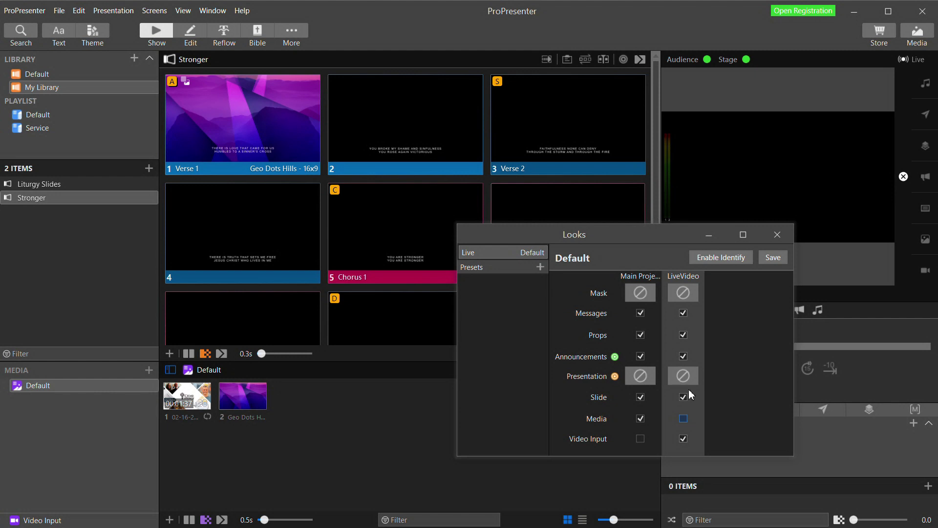
left_click(776, 235)
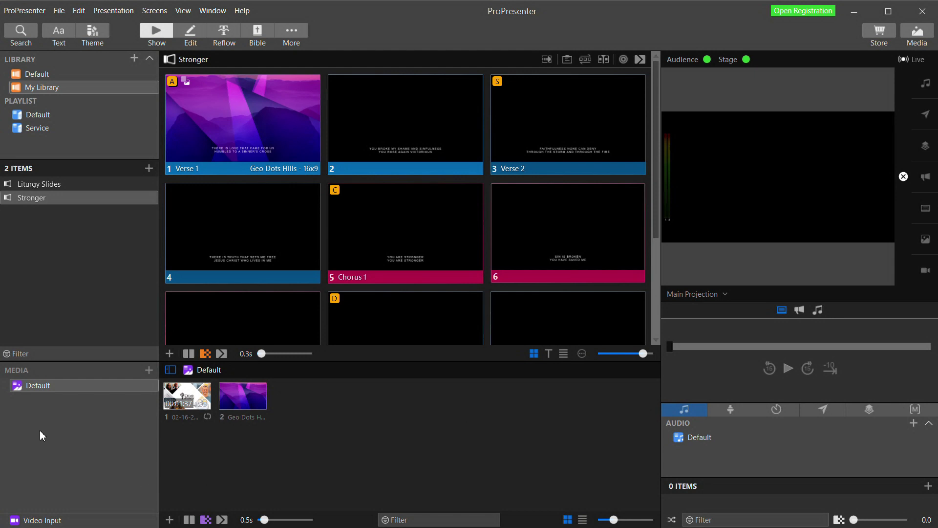
Add the Input 1 LEFTPTZ1 camera to the Video Input bin and preview the LiveVideo screen.
left_click(43, 521)
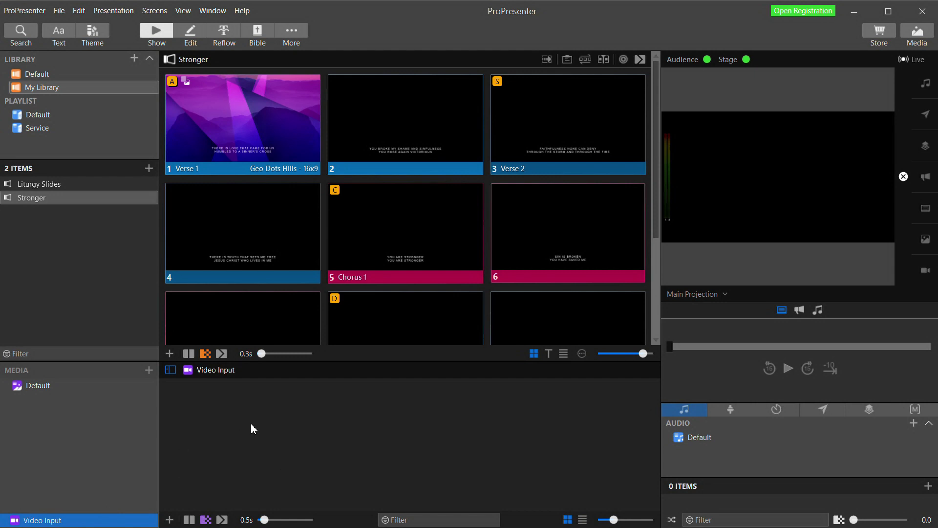
left_click(170, 520)
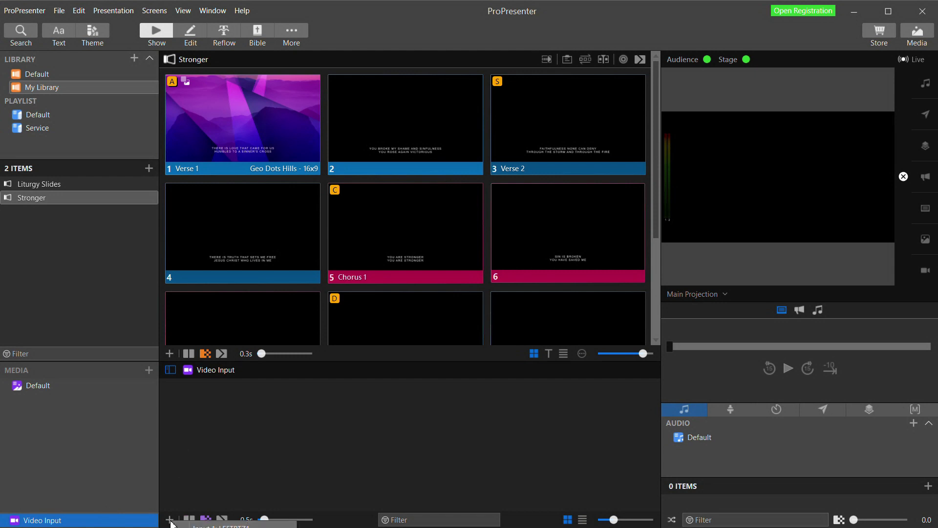
left_click(220, 526)
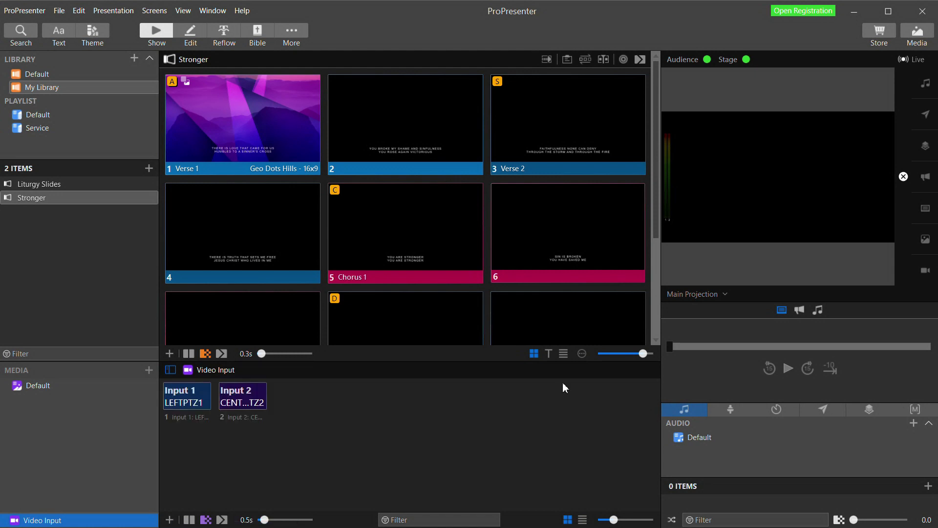
left_click(725, 295)
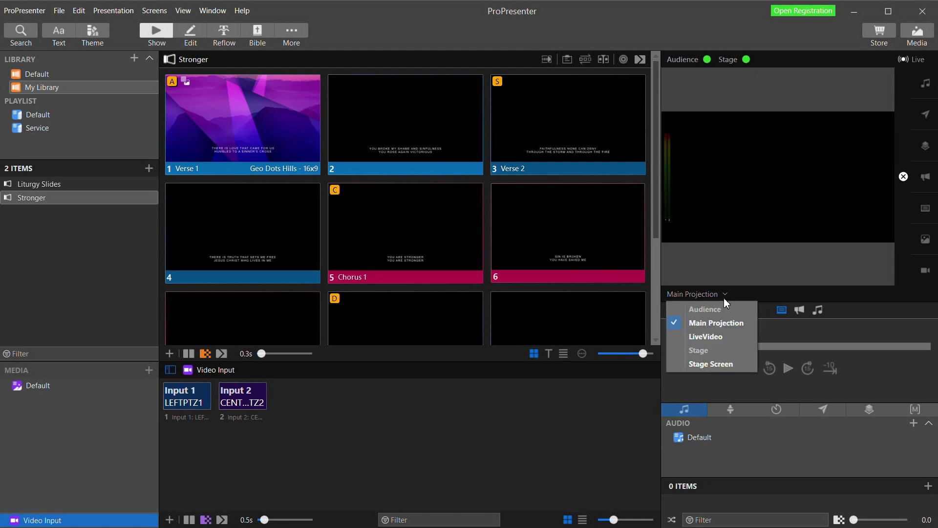
left_click(712, 337)
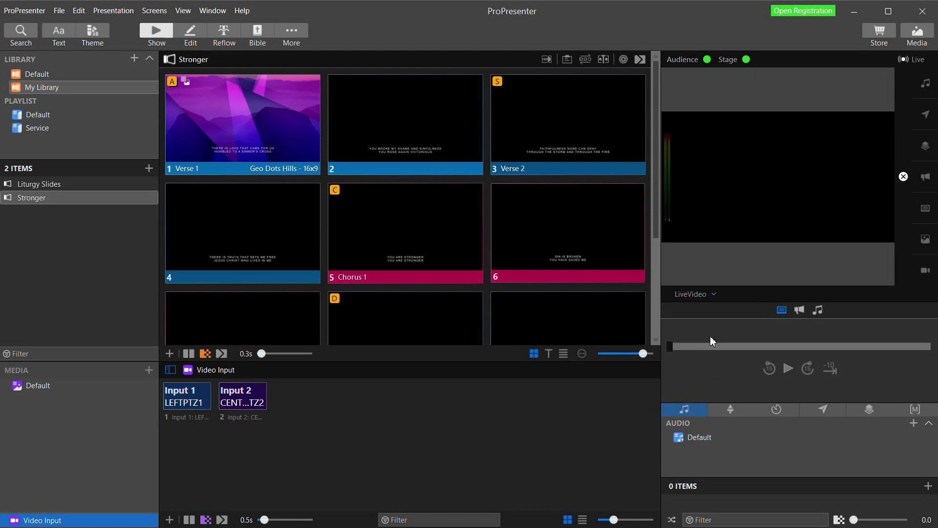
Take Input 1, then Input 2 live, send Verse 1 live, and preview Main Projection again.
left_click(199, 403)
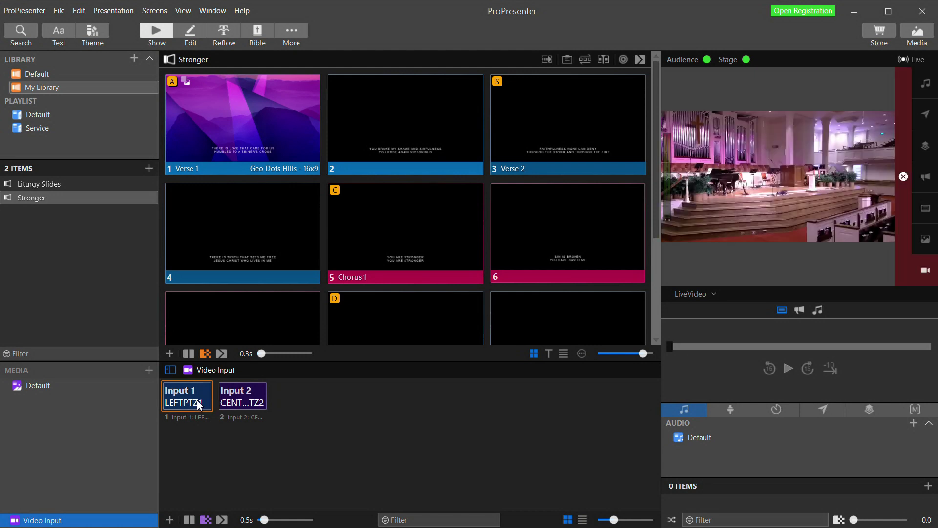
left_click(249, 403)
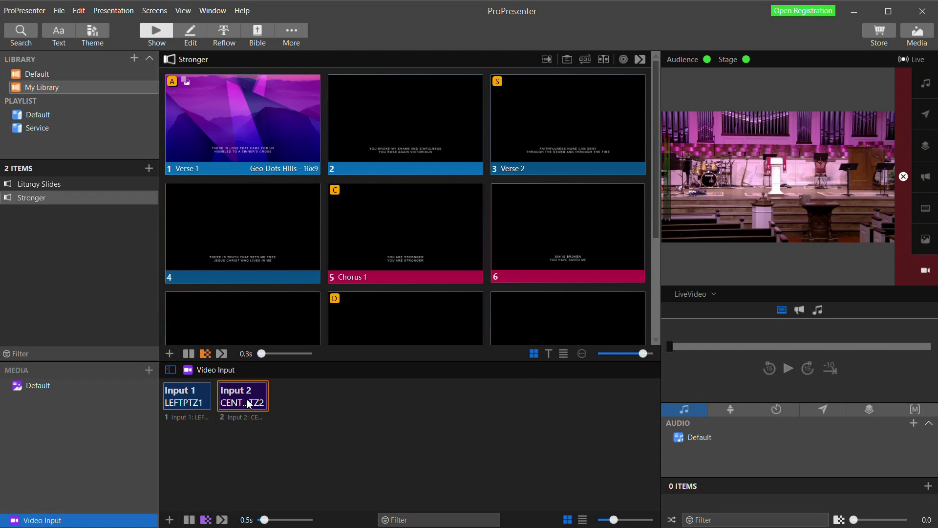
left_click(303, 138)
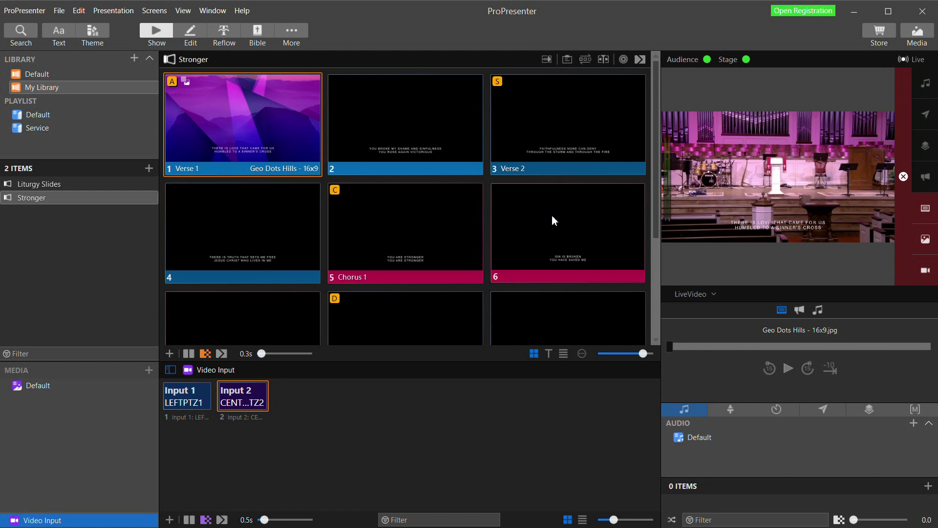
left_click(702, 295)
left_click(704, 323)
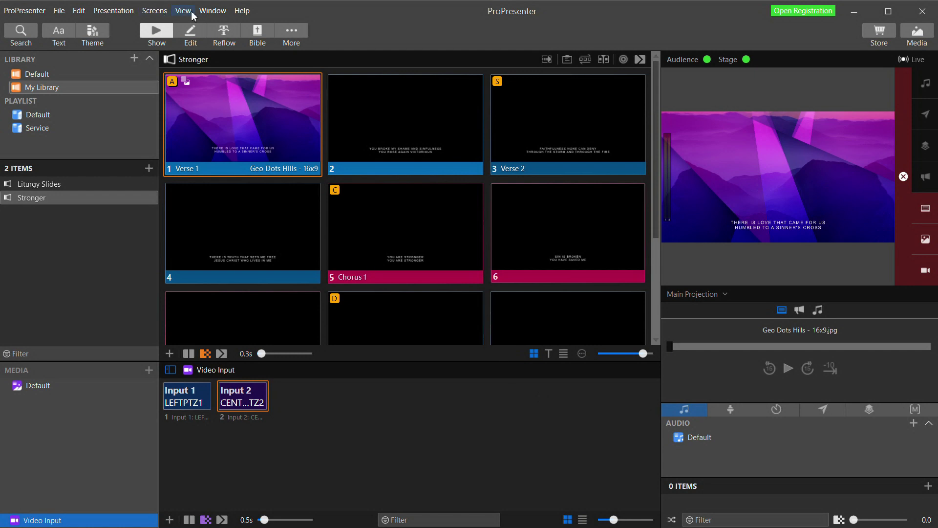
left_click(292, 31)
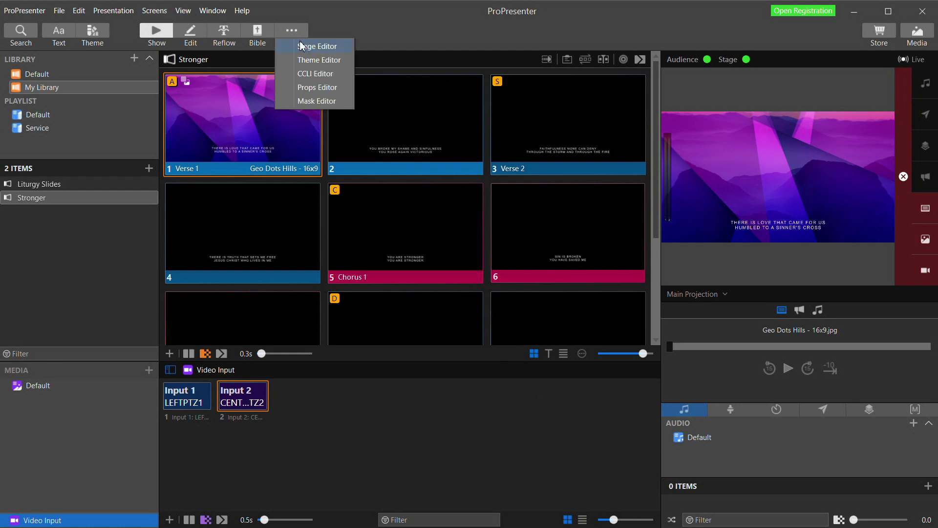
left_click(313, 59)
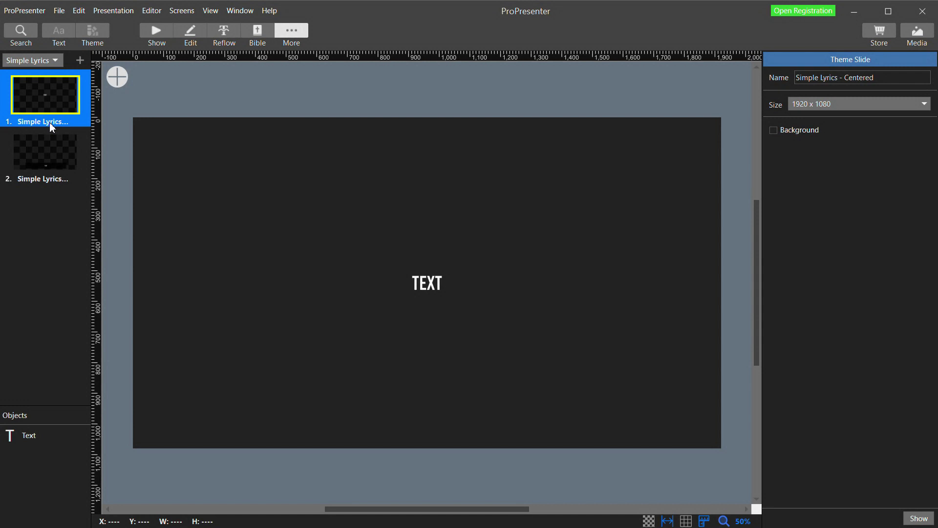
left_click(49, 155)
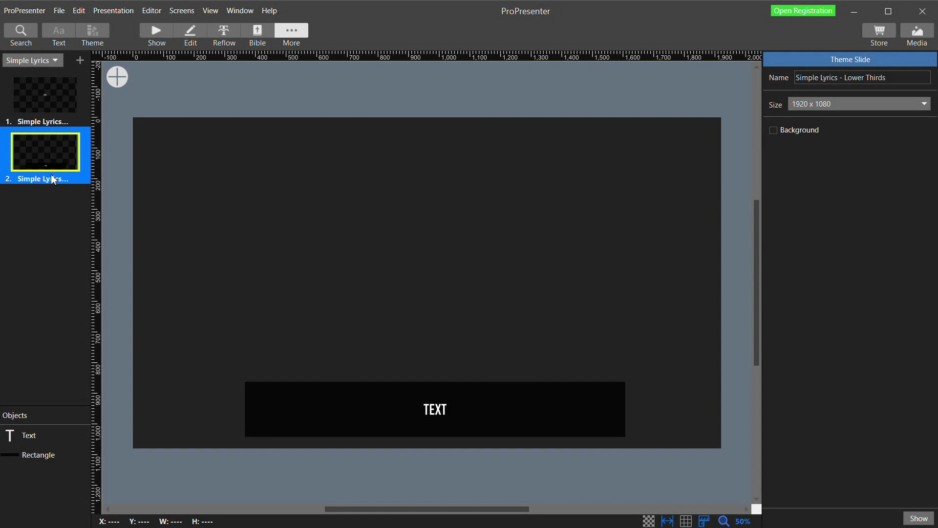
left_click(156, 32)
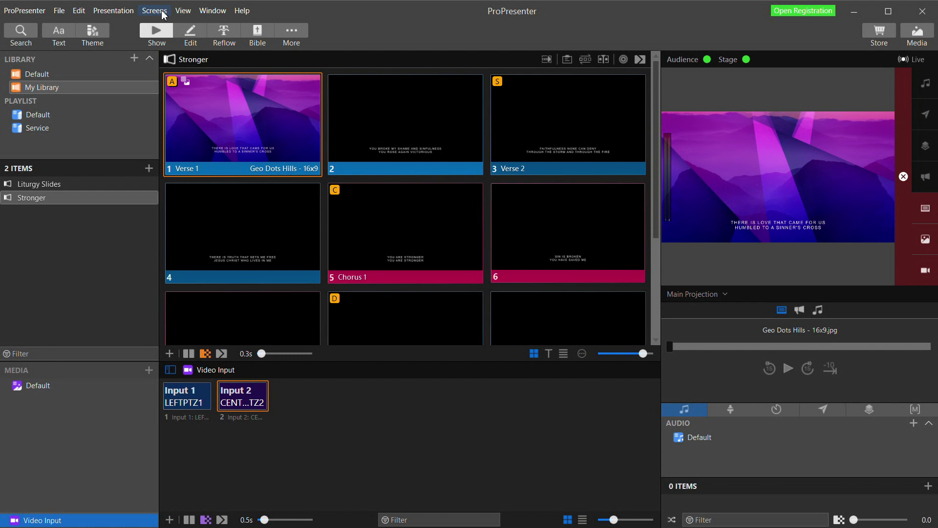
In Edit Looks, set Main Projection's presentation theme to Simple Lyrics - Centered.
left_click(162, 12)
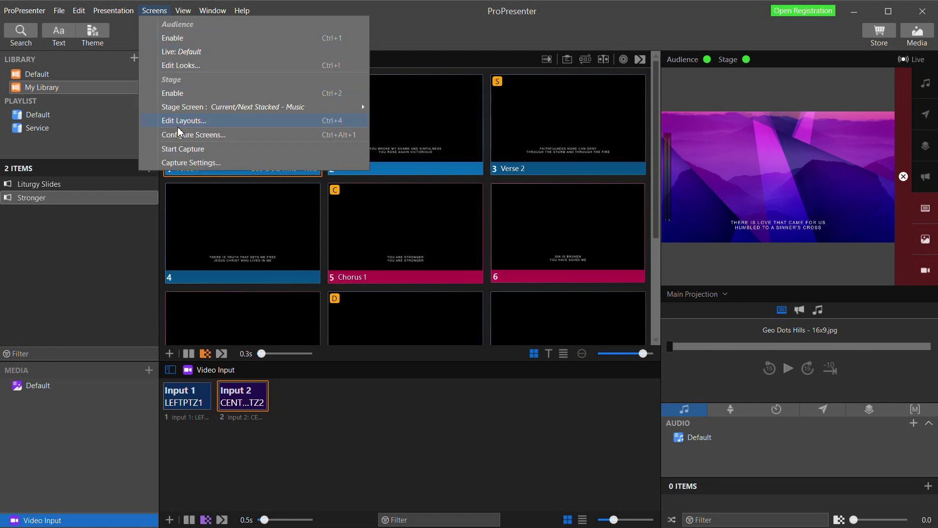
left_click(177, 66)
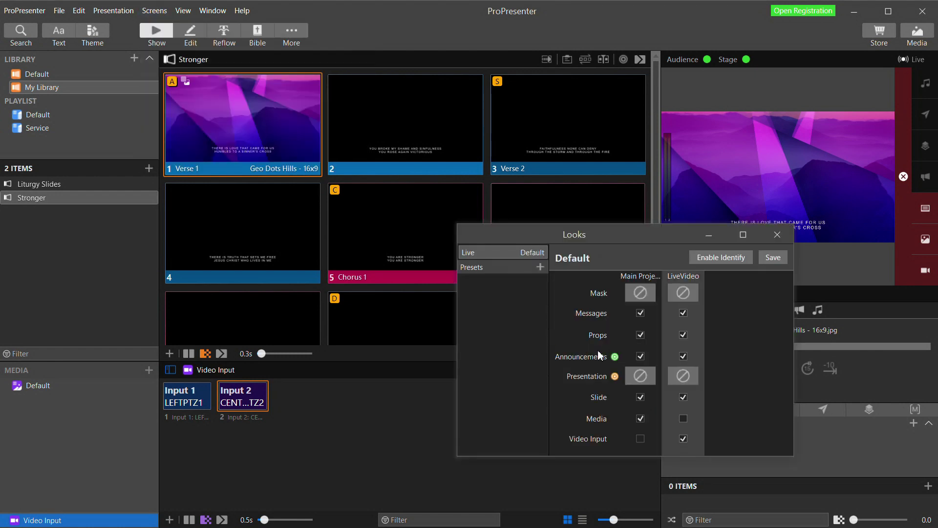
left_click(641, 377)
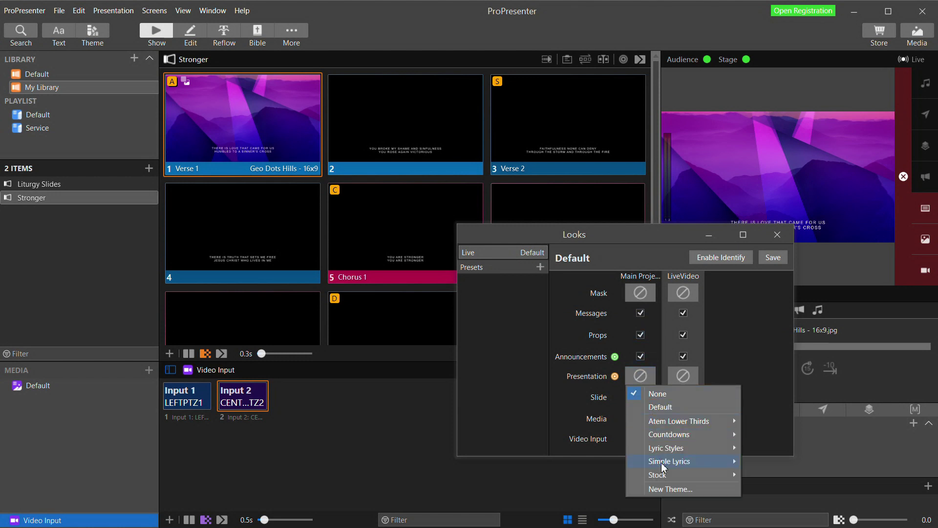
mouse_move(704, 469)
left_click(836, 475)
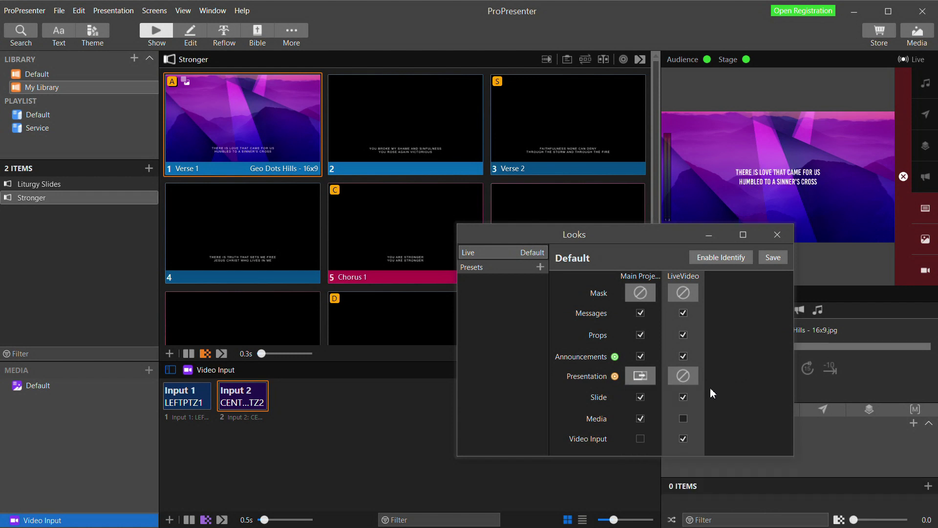
Set LiveVideo's presentation theme to Simple Lyrics - Lower Thirds and close Looks.
left_click(689, 380)
mouse_move(723, 465)
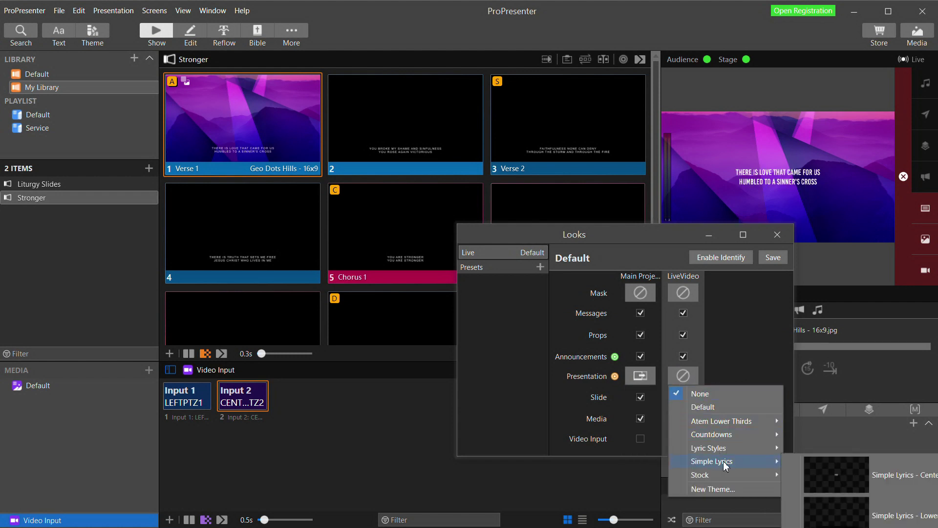
left_click(903, 521)
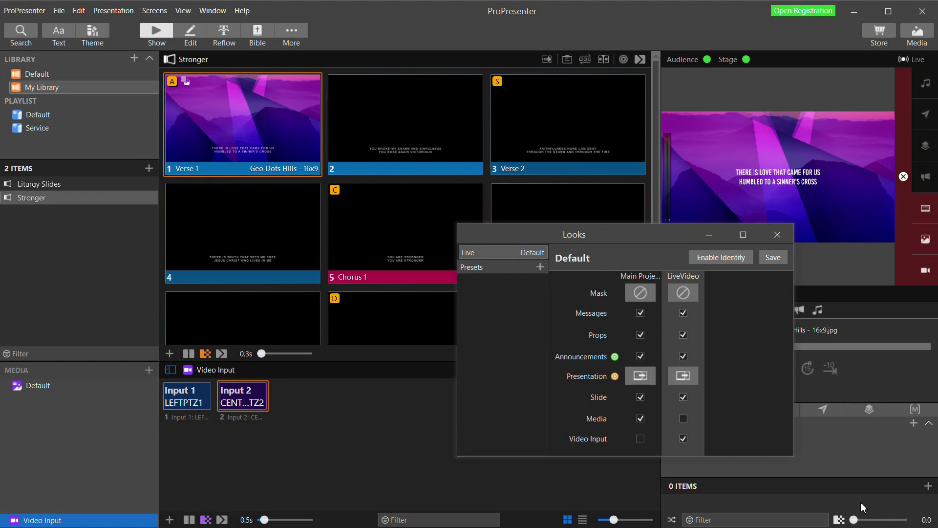
left_click(773, 243)
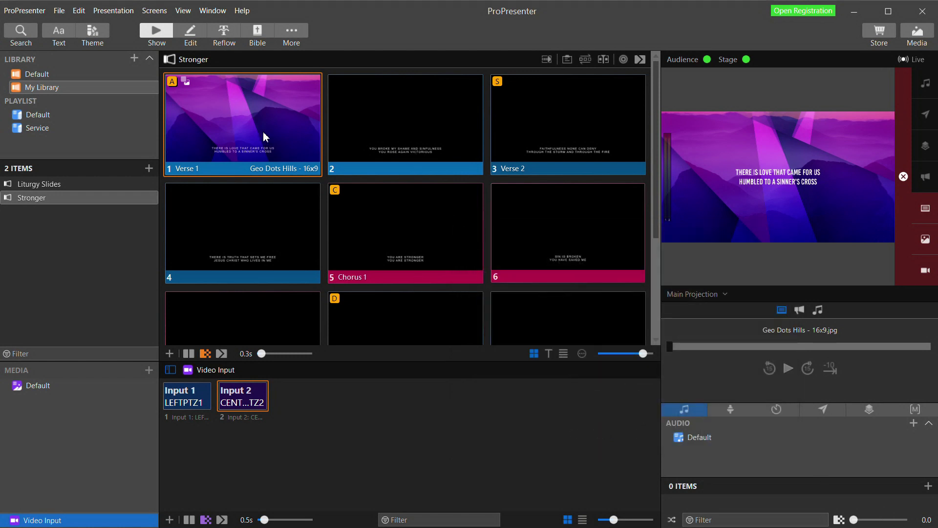
left_click(716, 296)
Preview the LiveVideo output, compare it with Main Projection, then return to LiveVideo.
left_click(719, 338)
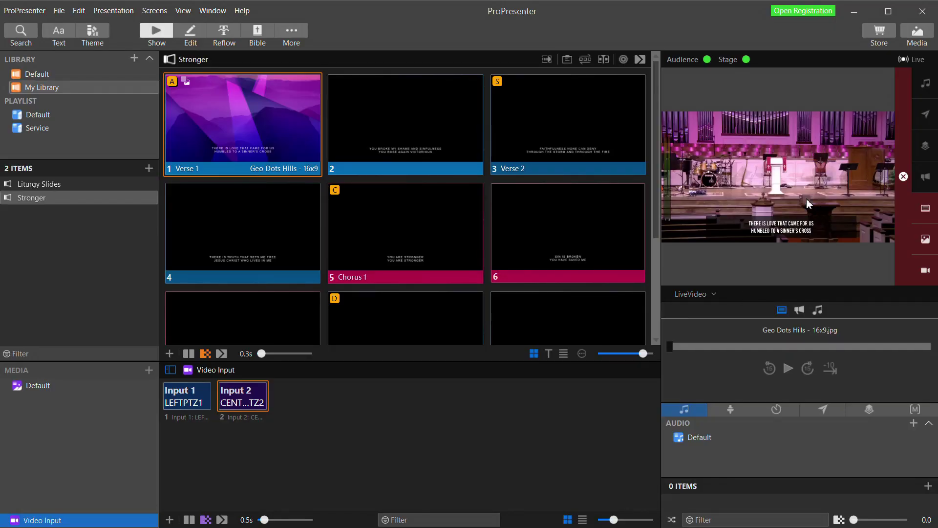
left_click(716, 294)
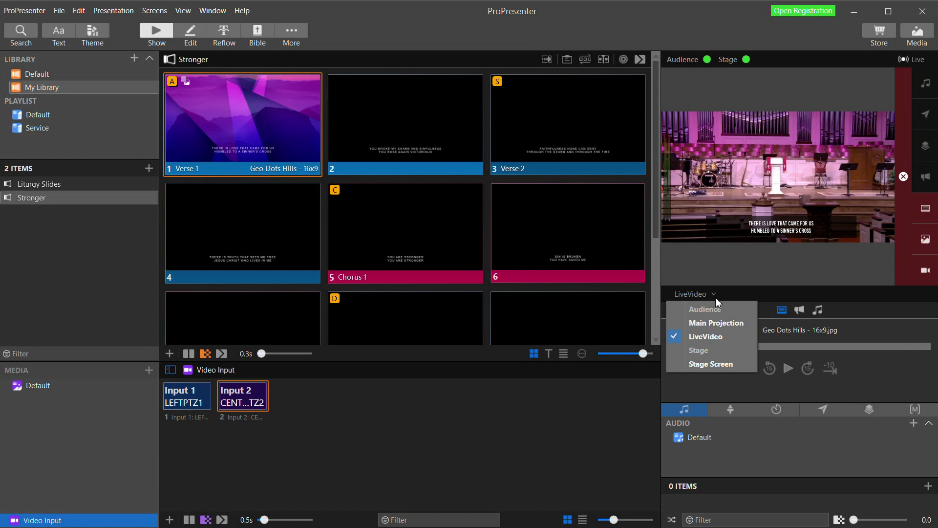
left_click(713, 323)
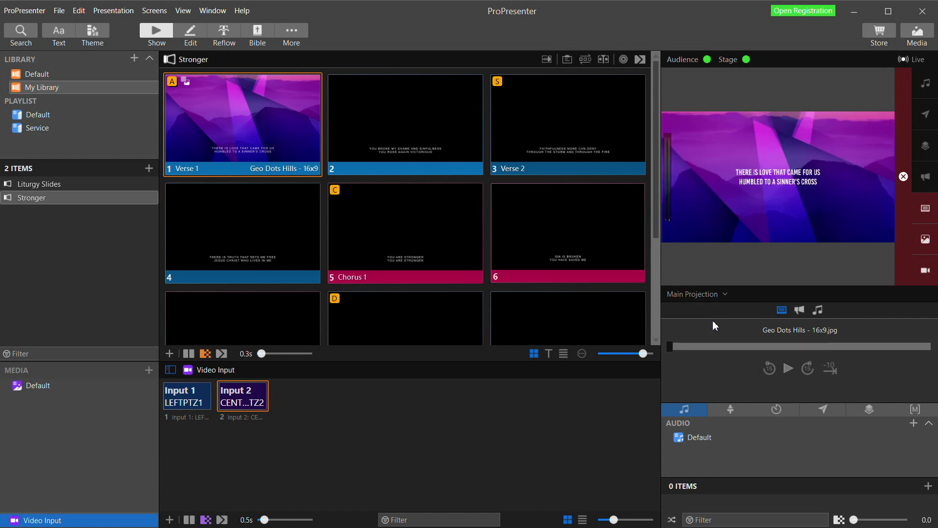
left_click(724, 296)
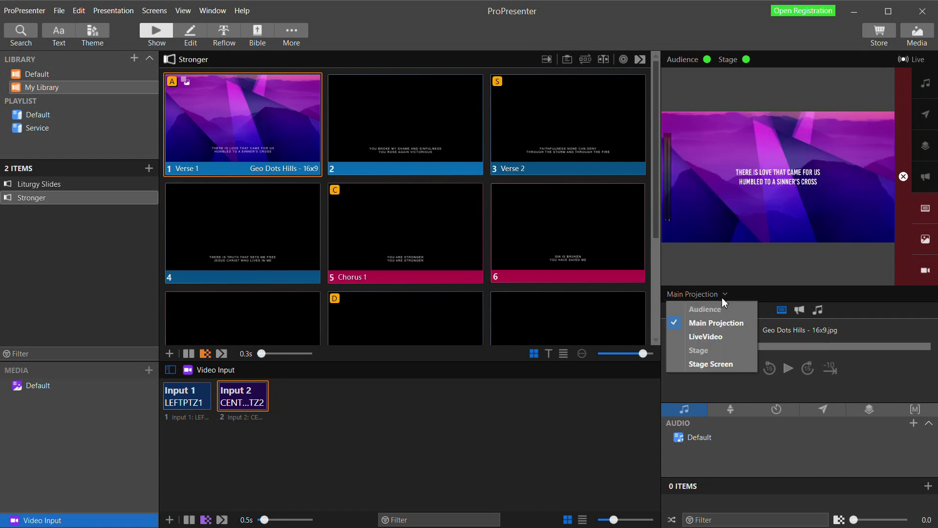
left_click(712, 336)
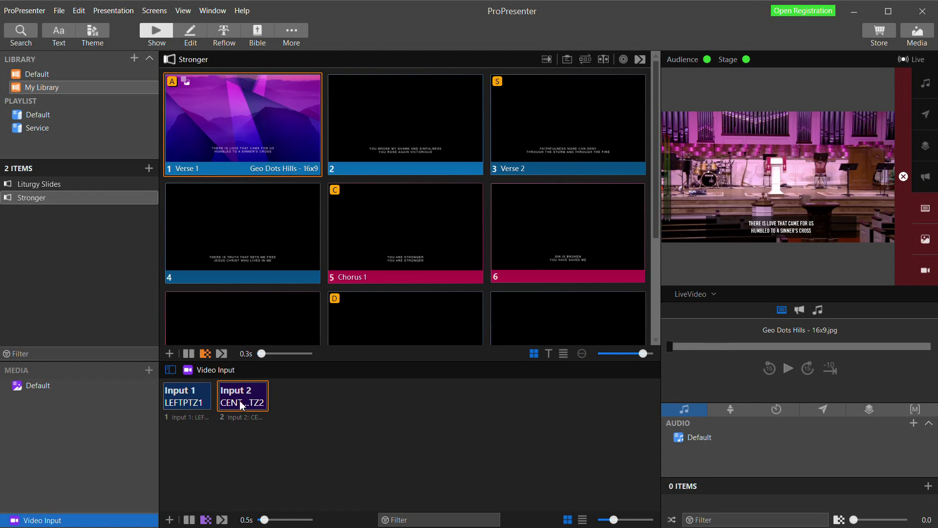
Switch the live feed to the left camera, then back to centre camera Input 2.
left_click(196, 403)
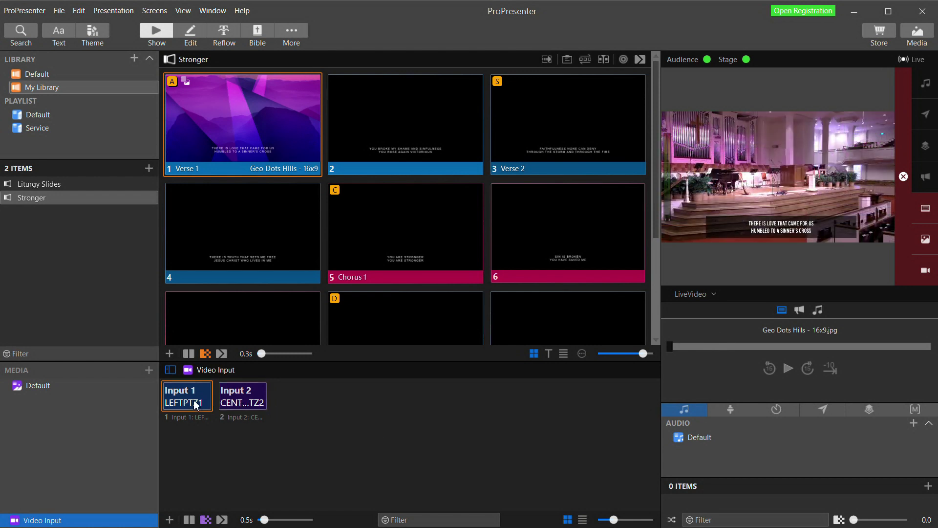
left_click(247, 403)
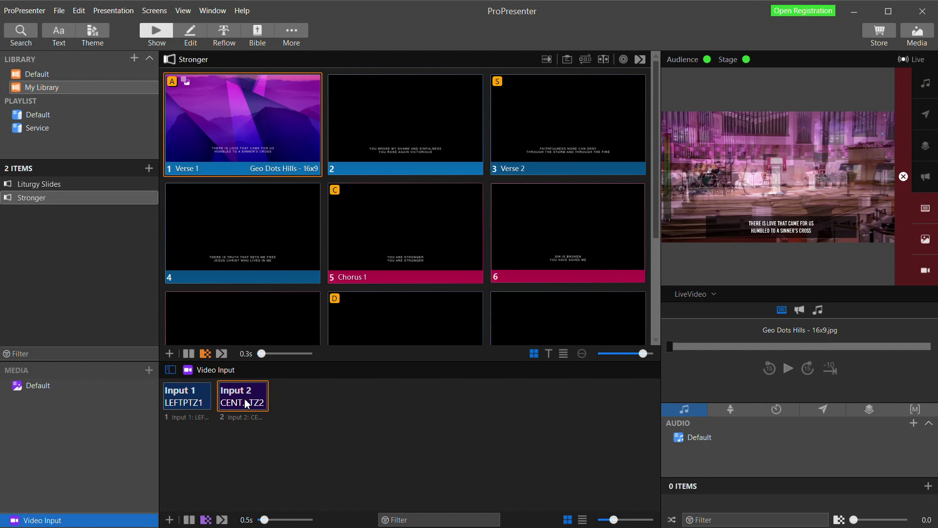
left_click(154, 11)
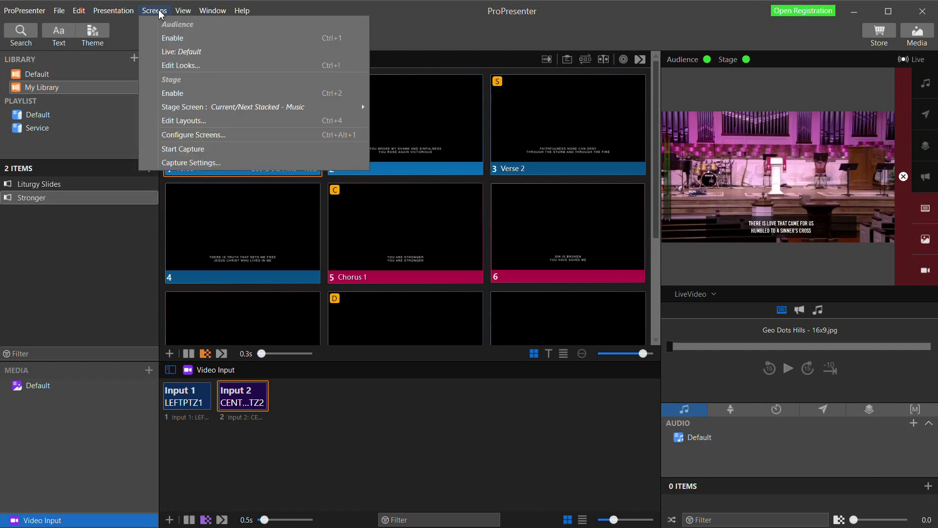
Add a new stage screen on a 1920 x 1080 placeholder output.
left_click(186, 135)
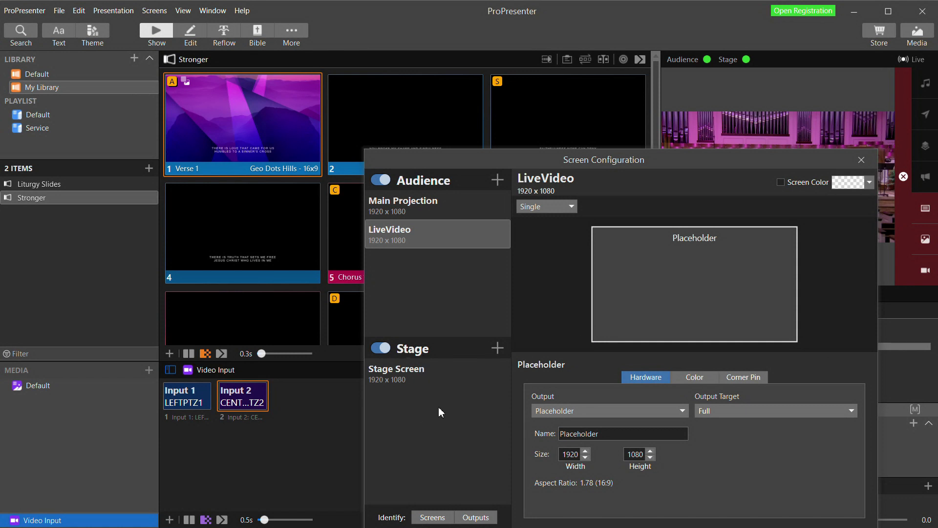
left_click_drag(588, 164, 434, 104)
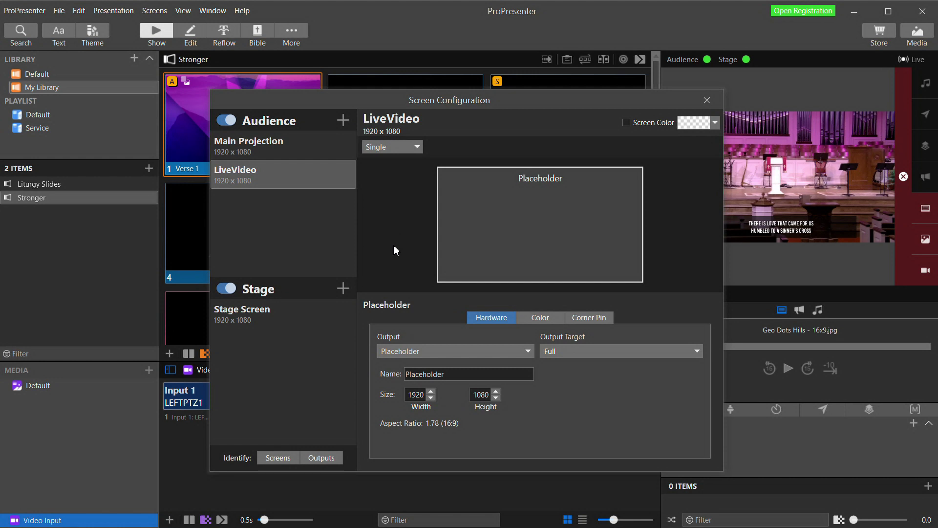
left_click(343, 288)
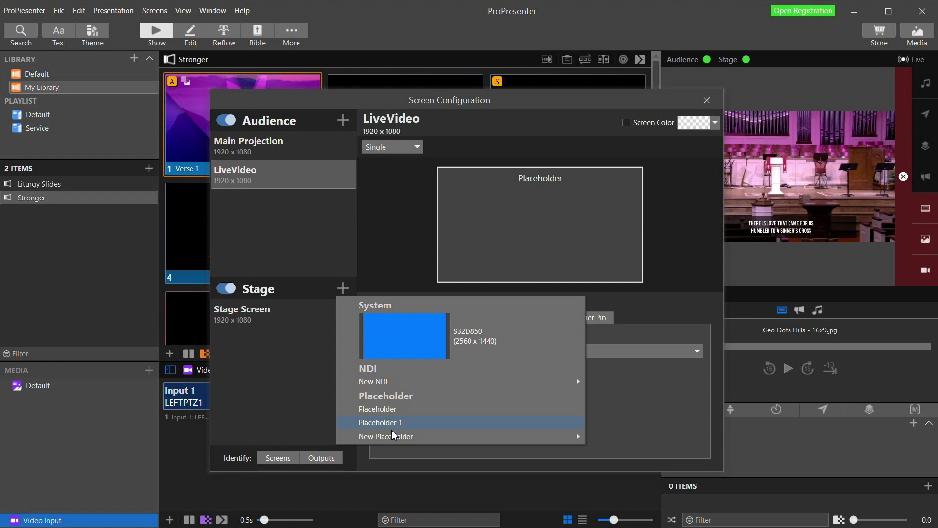
mouse_move(394, 436)
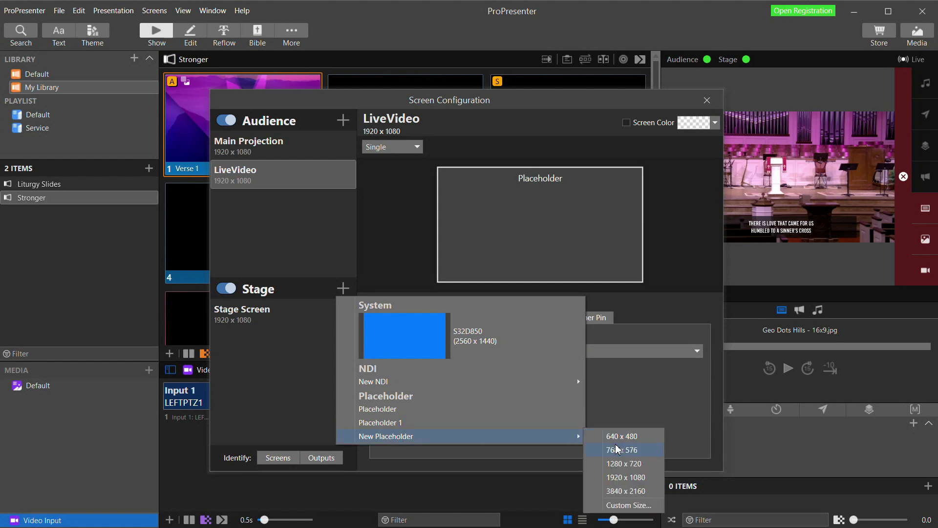
left_click(625, 479)
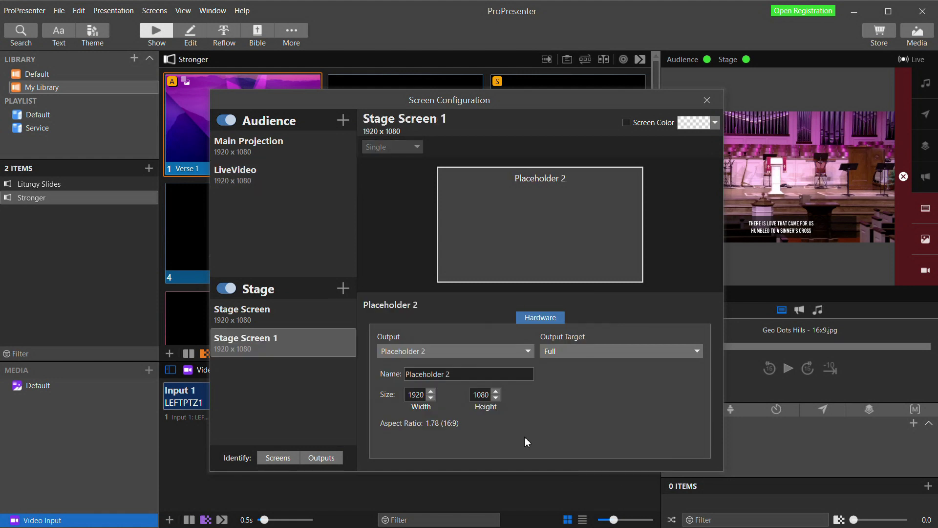
Rename Stage Screen 1 to 'Preview Monitor'.
right_click(262, 338)
left_click(289, 348)
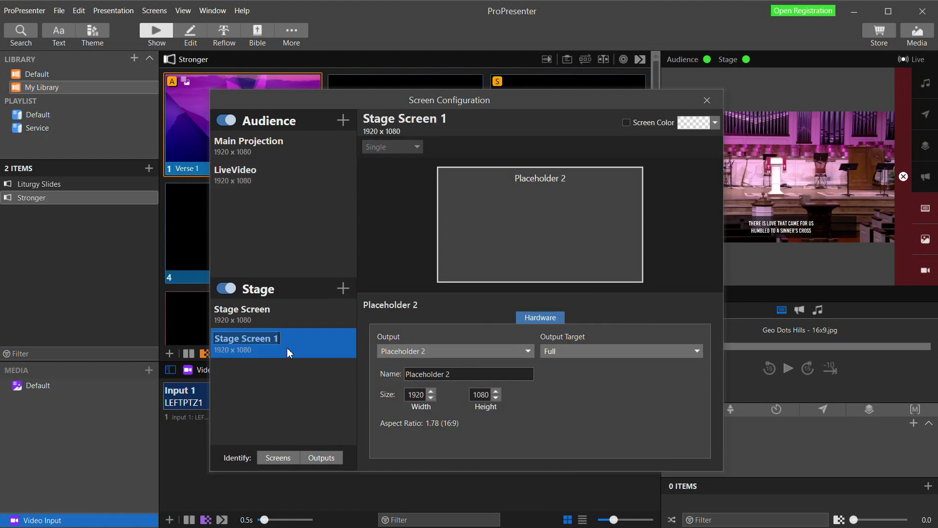
type("Prev")
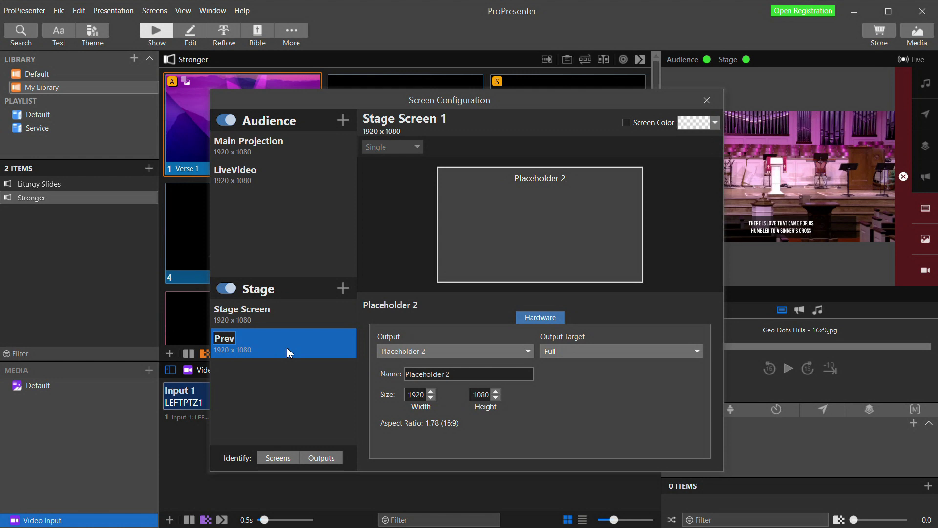
type("iew Monitor")
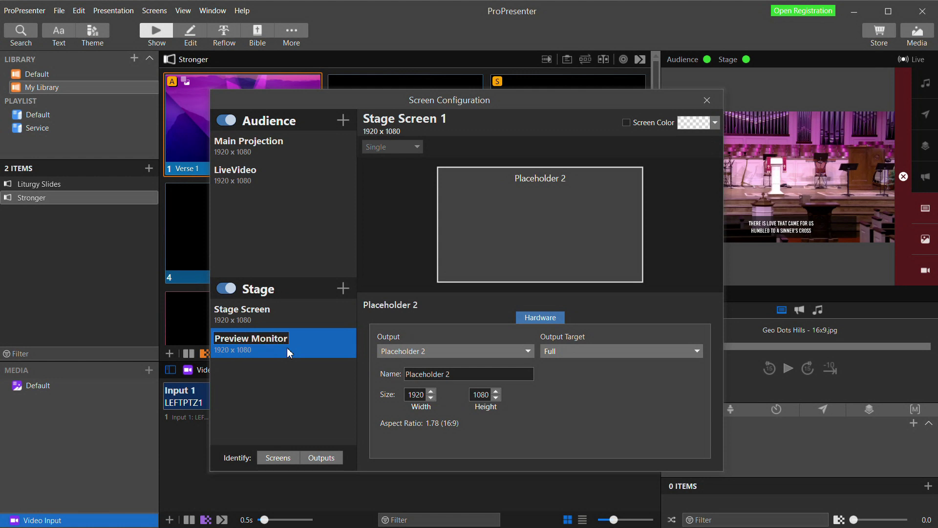
key("Return")
Close Screen Configuration, preview the Preview Monitor output, and open the stage layout editor.
left_click(707, 100)
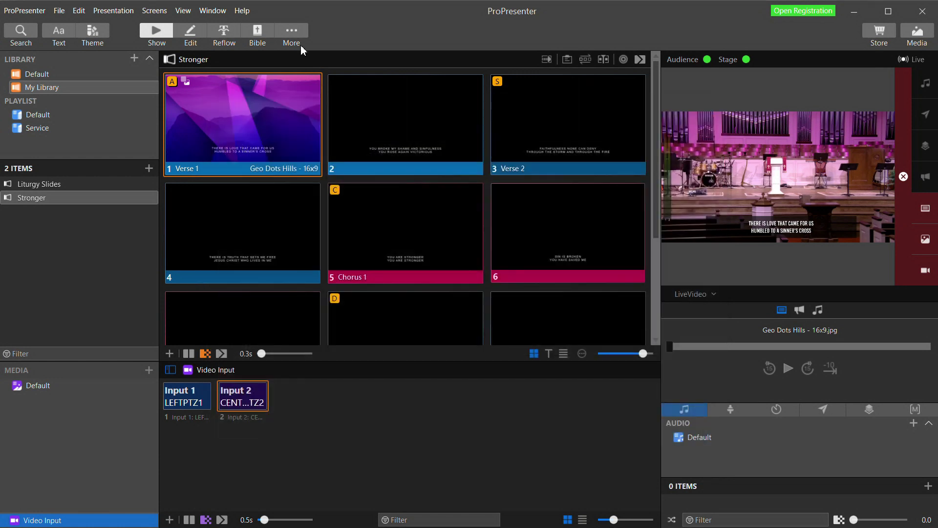
left_click(714, 294)
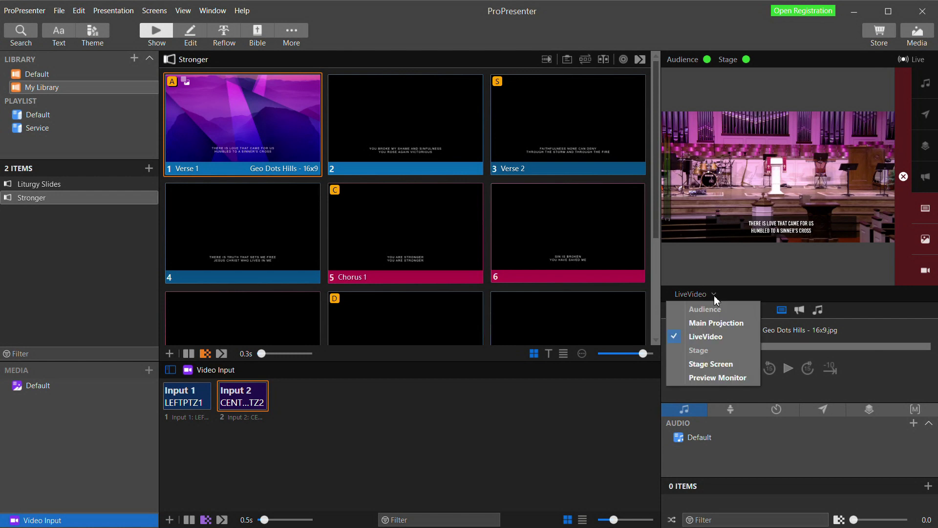
left_click(714, 377)
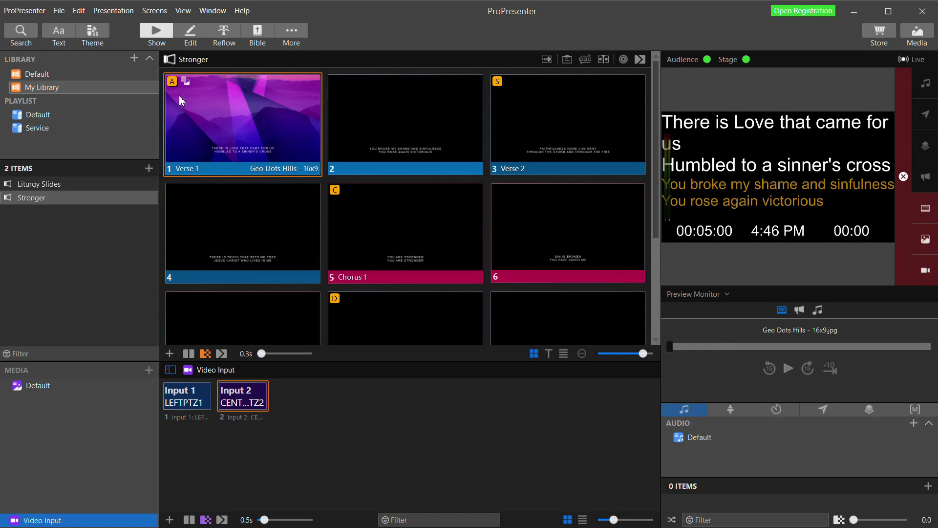
left_click(159, 14)
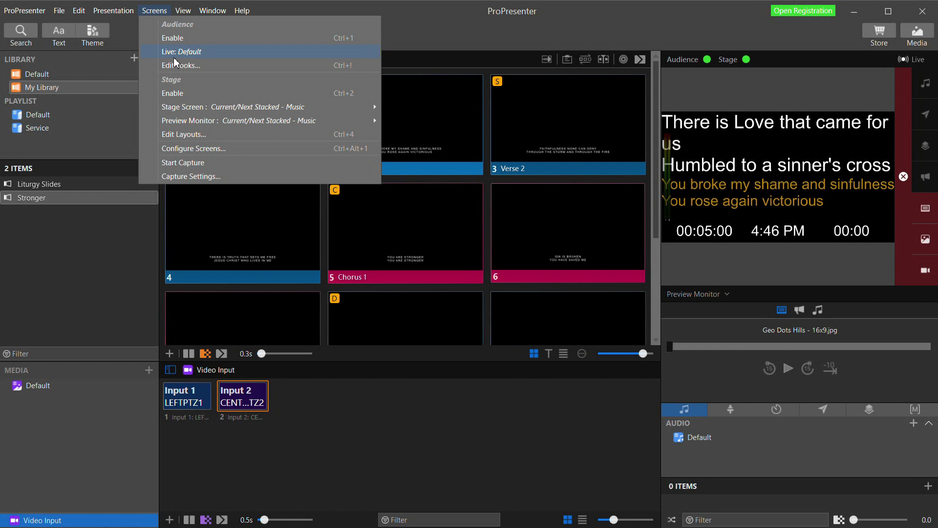
left_click(189, 134)
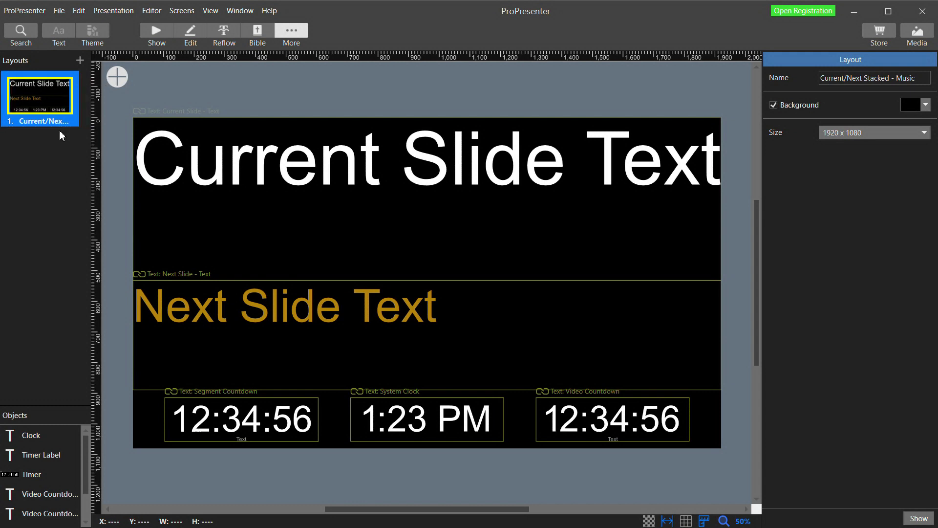
Add a blank 1920 x 1080 stage layout and name it 'Preview Monitor Layout'.
left_click(80, 60)
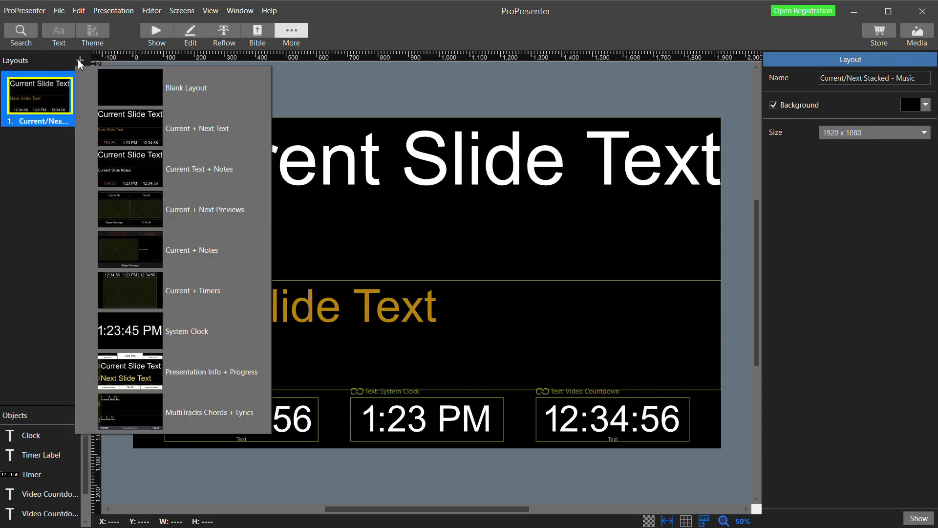
left_click(166, 87)
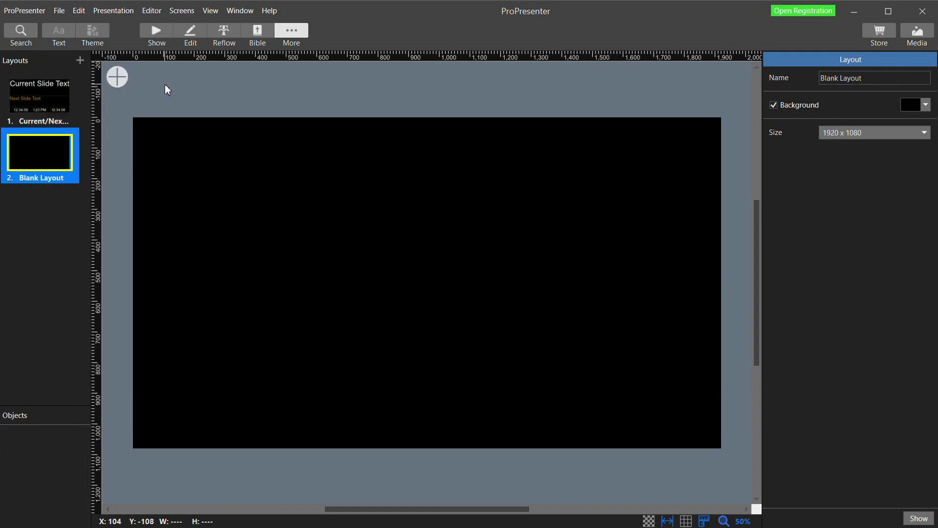
right_click(56, 181)
left_click(90, 239)
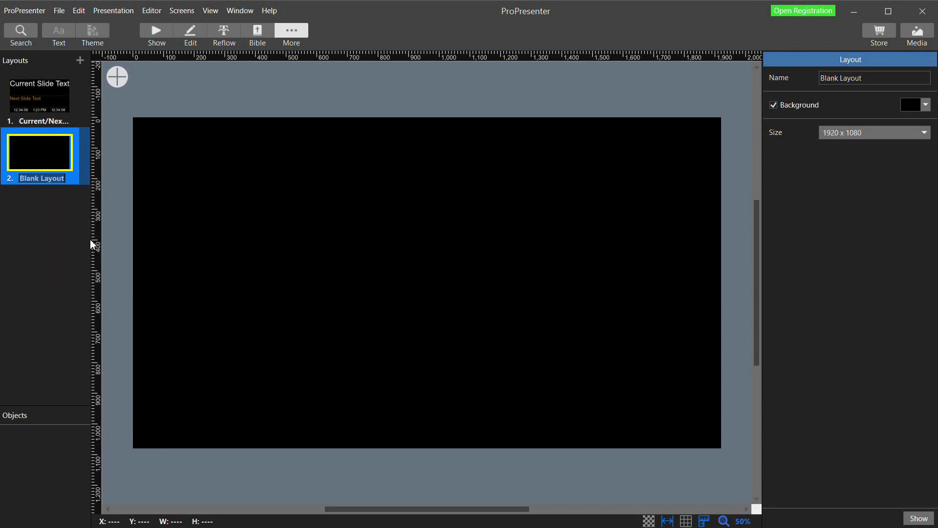
type("Preview Monitor La")
type("yout")
key("Return")
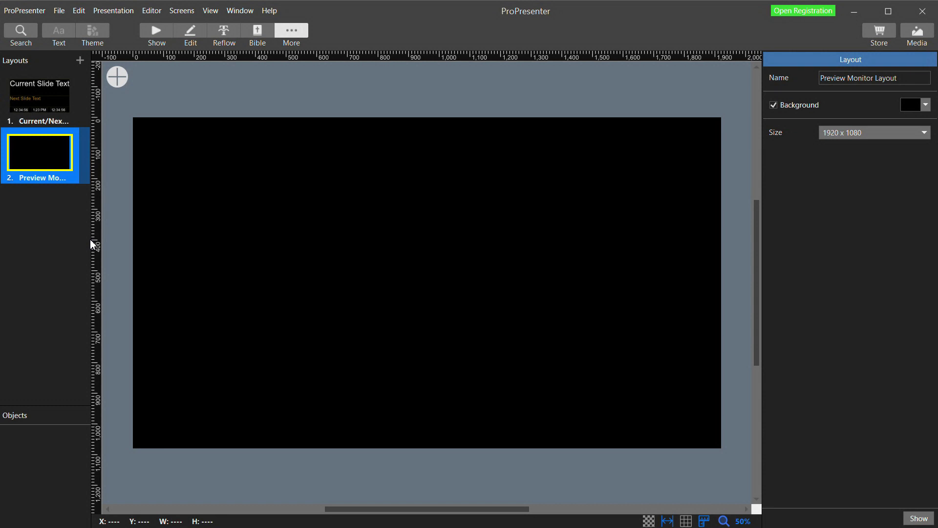
Add a 960 x 540 LiveVideo screen preview at 0,0 with a blue width-3 outline.
left_click(118, 81)
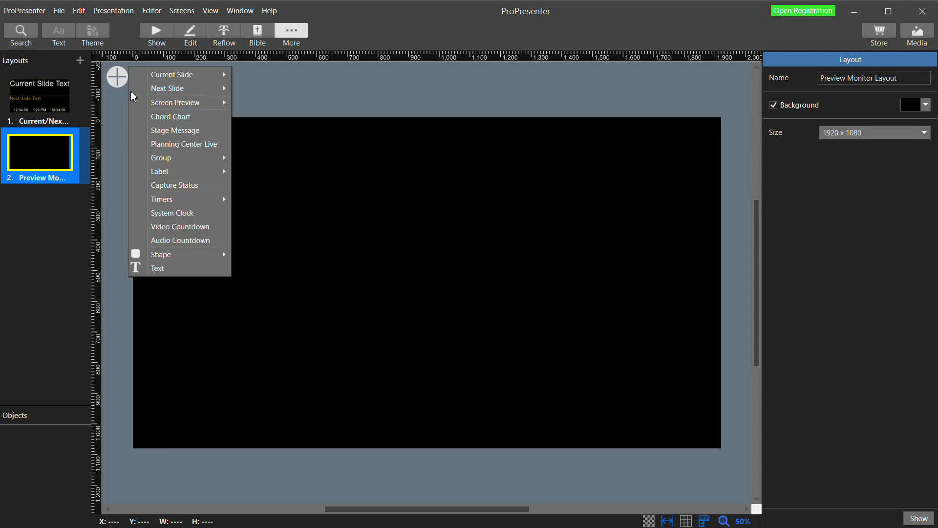
mouse_move(170, 108)
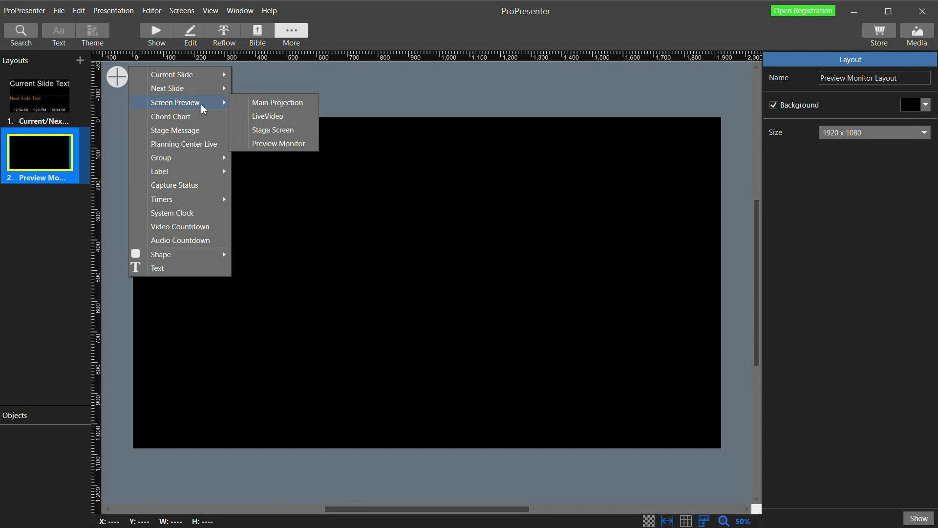
left_click(275, 119)
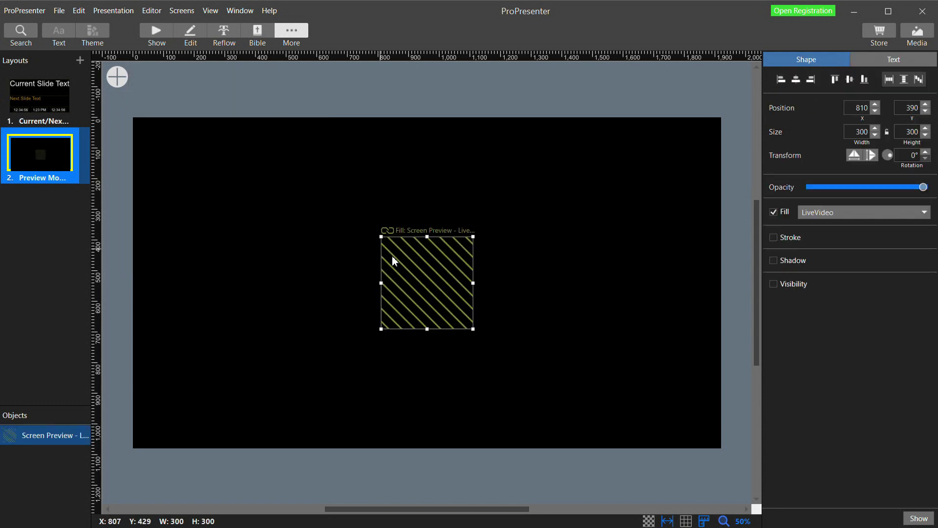
left_click_drag(434, 279, 185, 161)
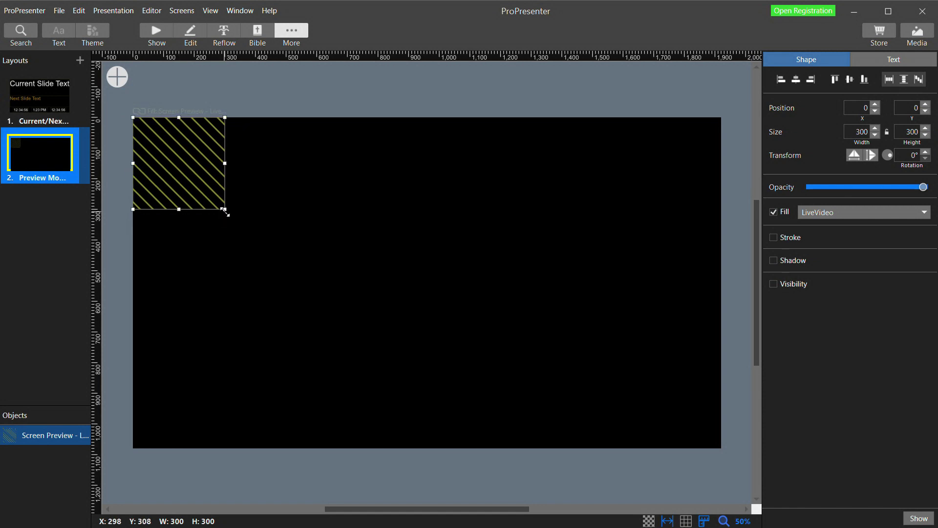
left_click_drag(225, 209, 428, 282)
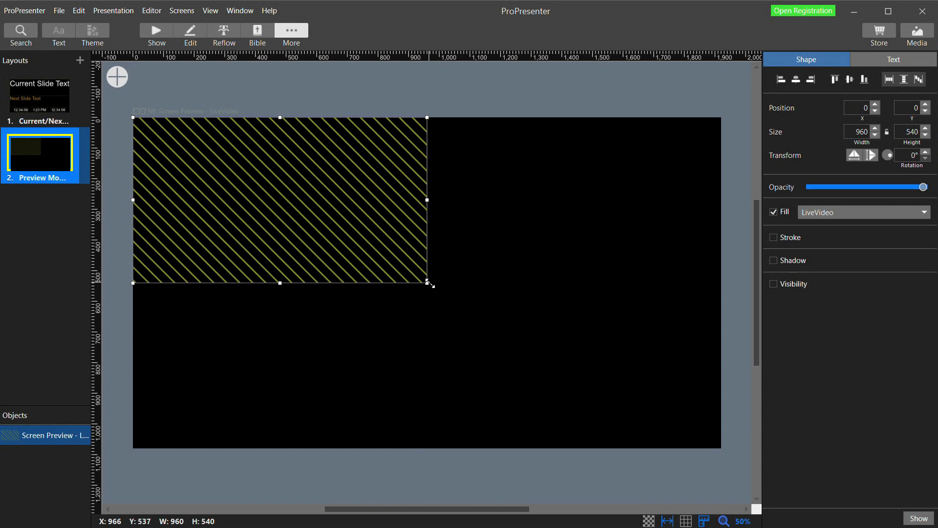
left_click(774, 238)
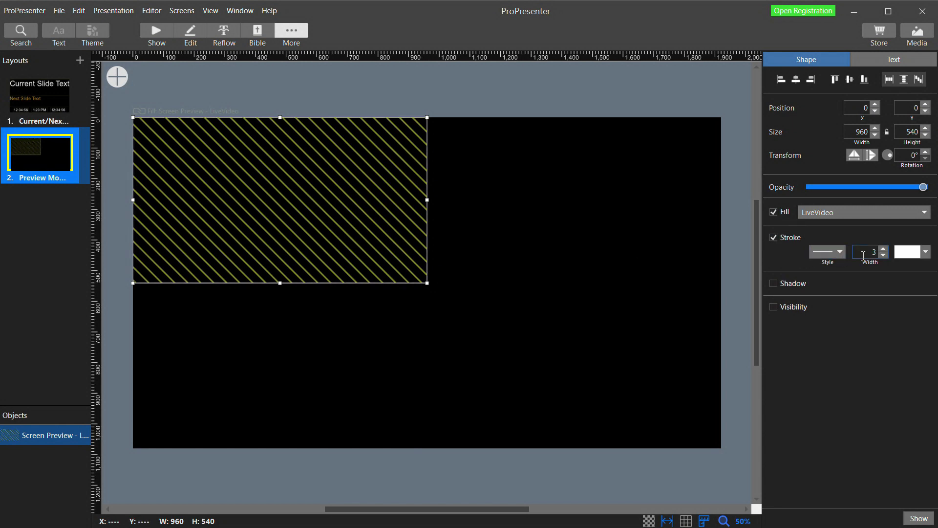
left_click(910, 259)
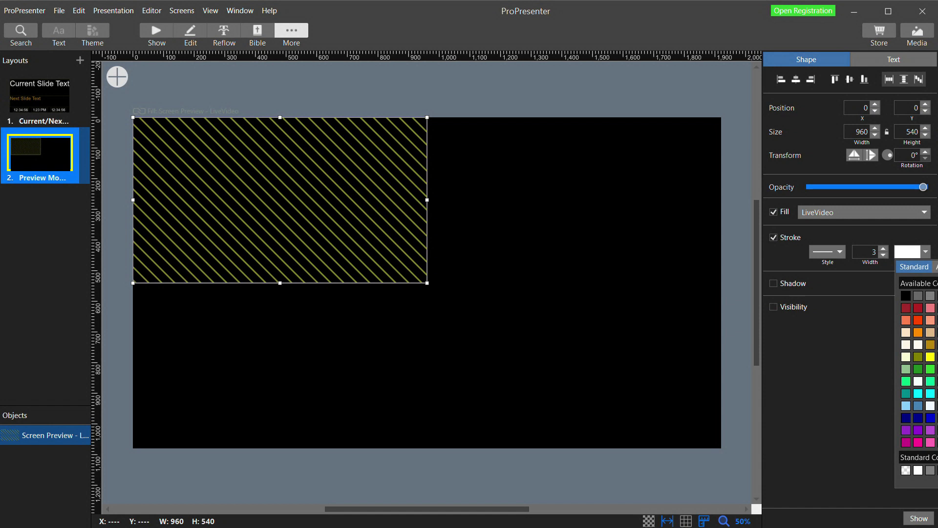
left_click(930, 405)
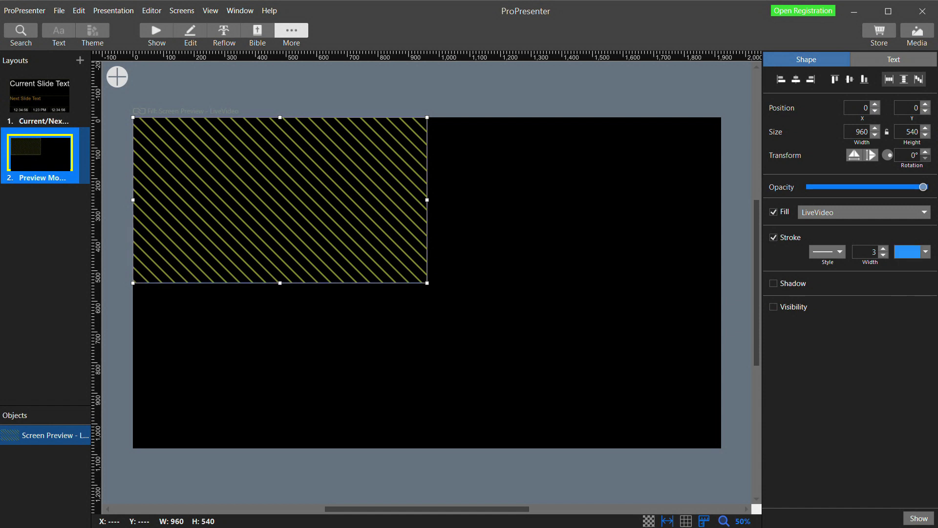
Duplicate the LiveVideo preview to the top-right, switch it to Main Projection, and duplicate that box.
right_click(316, 207)
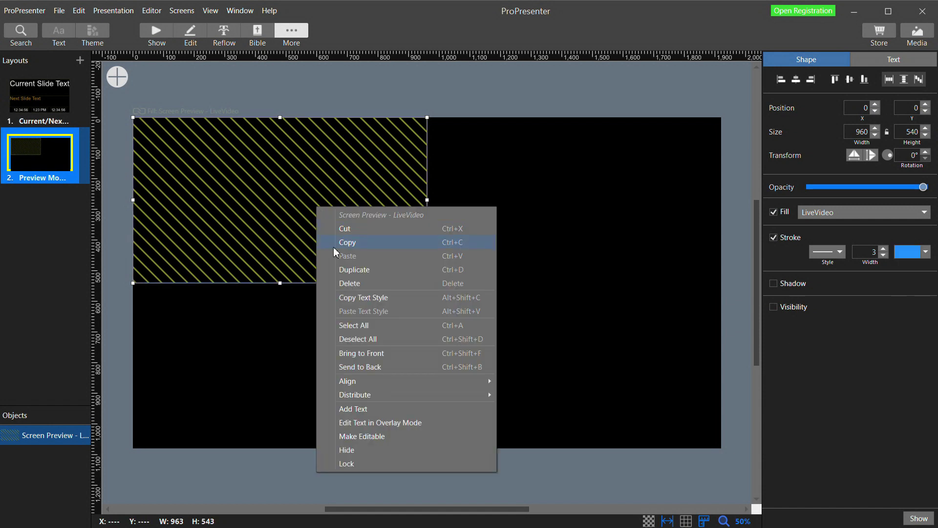
left_click(356, 270)
left_click_drag(356, 273, 605, 231)
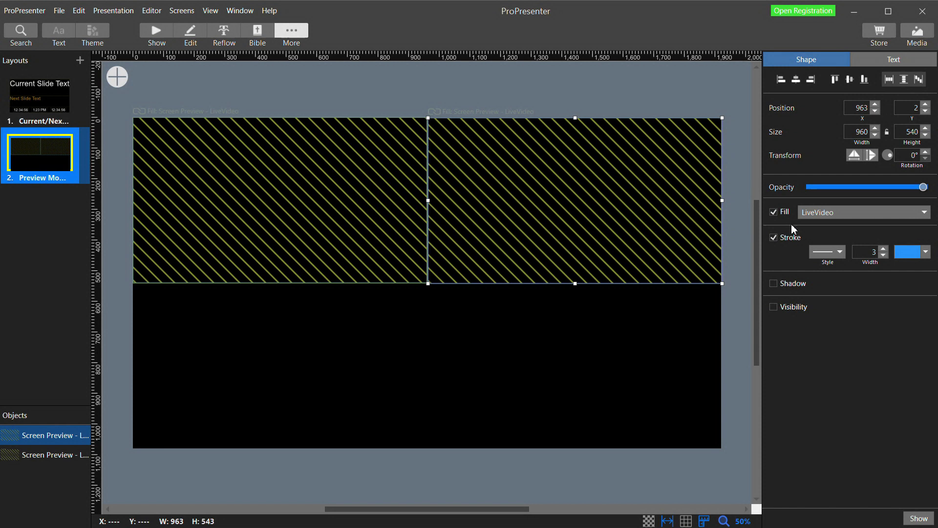
left_click(832, 220)
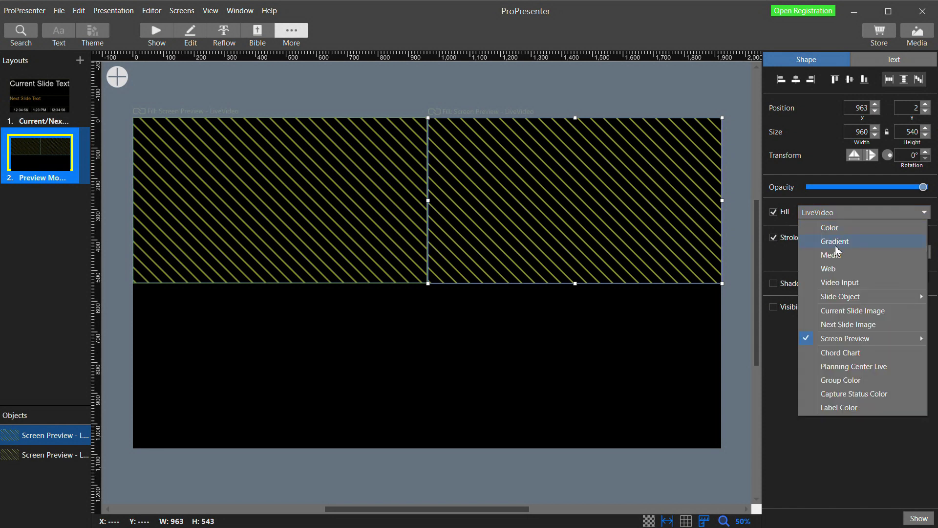
mouse_move(898, 338)
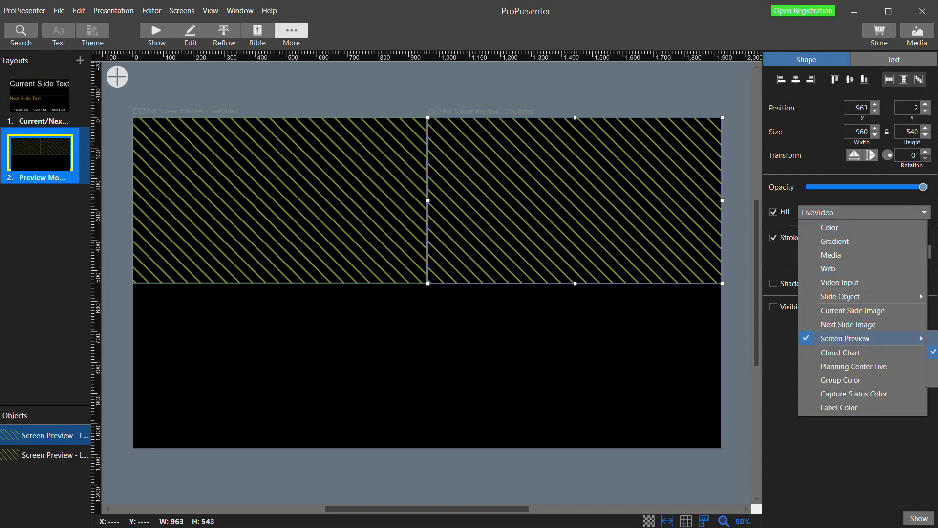
left_click(934, 338)
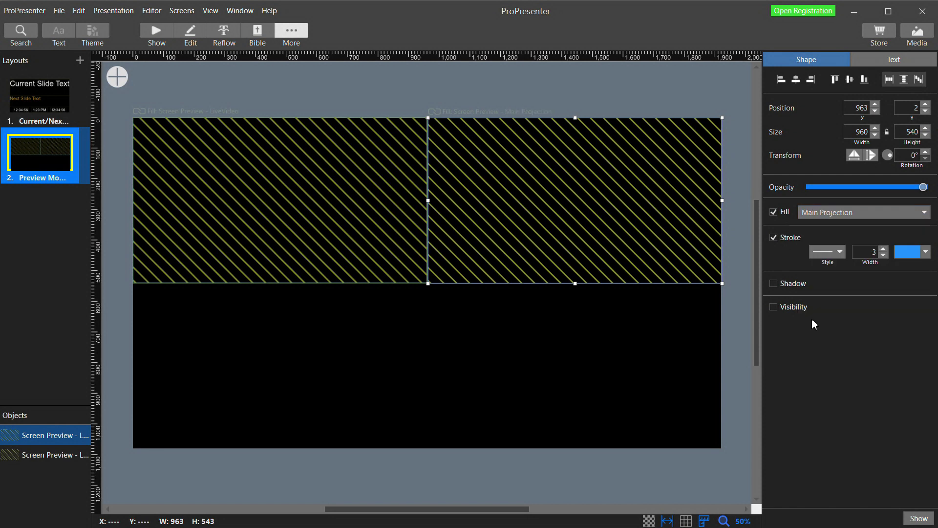
right_click(598, 237)
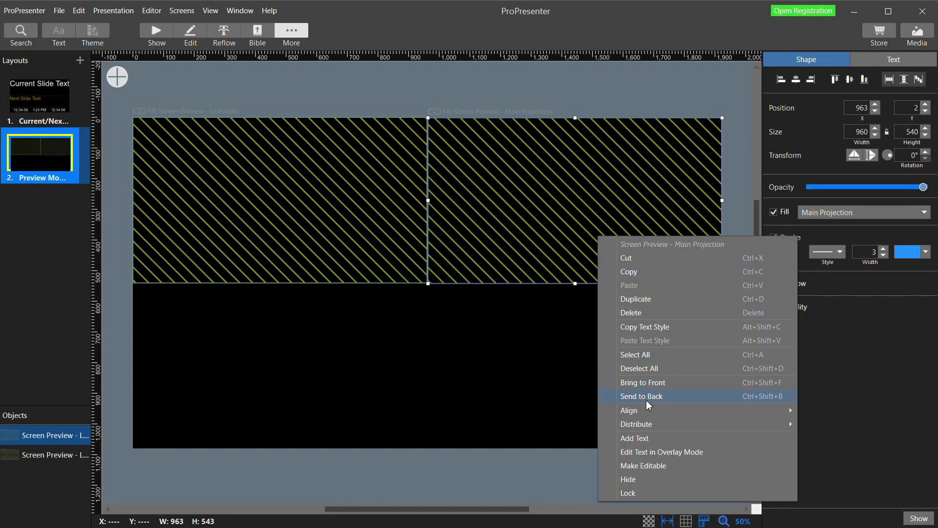
left_click(640, 301)
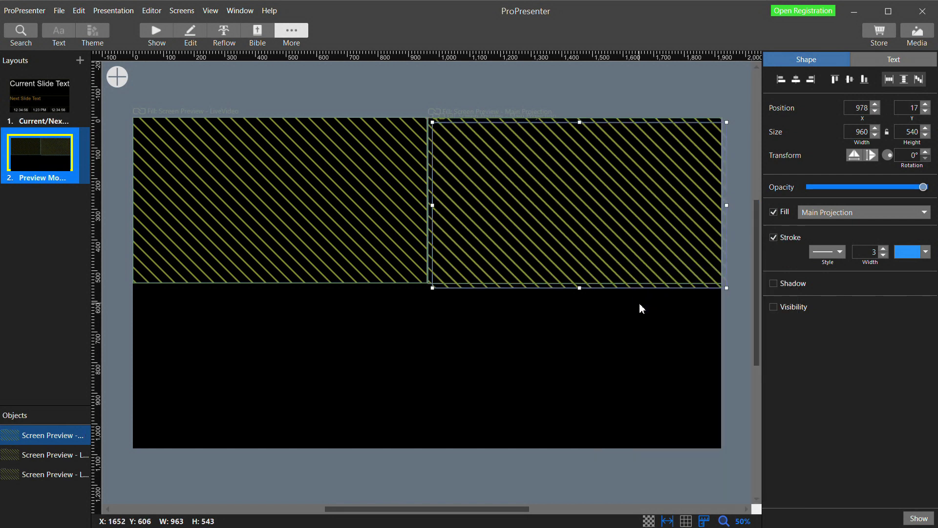
Move the copy to the bottom-left quadrant and fill it with the LEFTPTZ1 video input.
left_click_drag(599, 226, 300, 390)
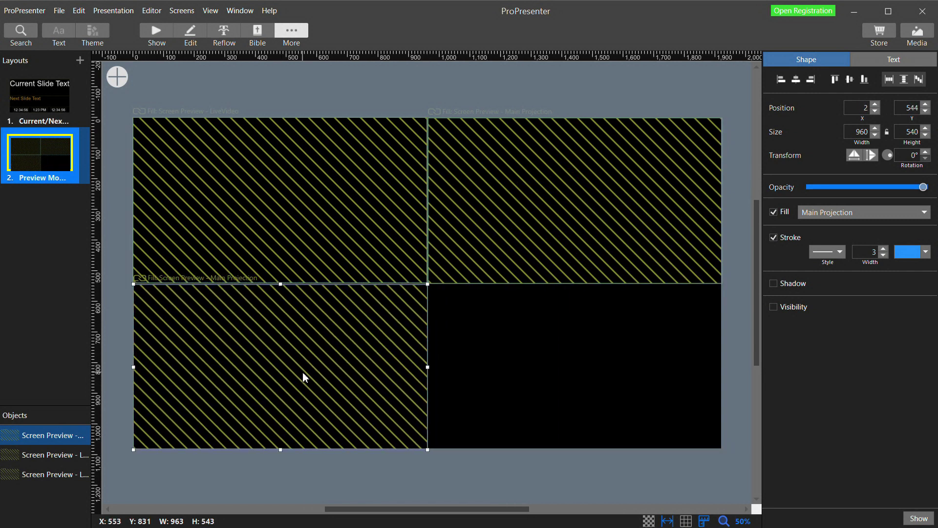
left_click(860, 216)
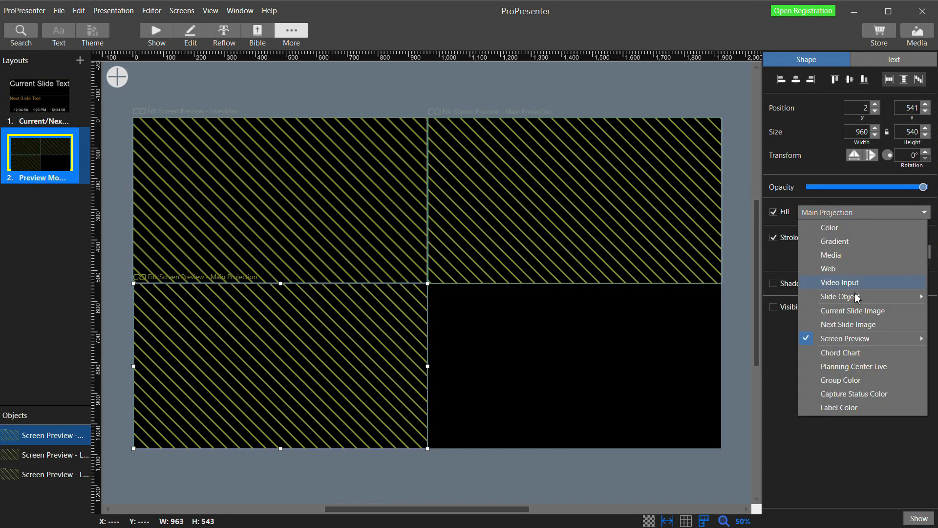
mouse_move(853, 343)
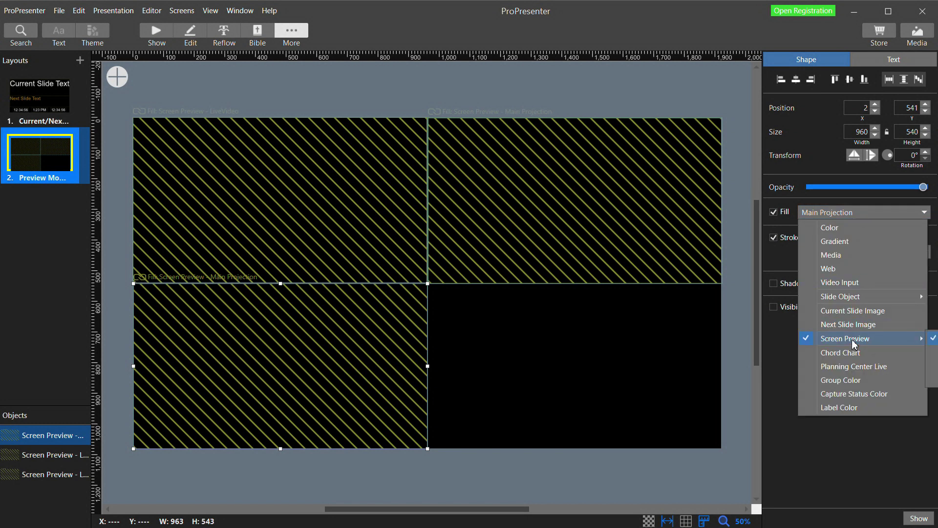
left_click(852, 282)
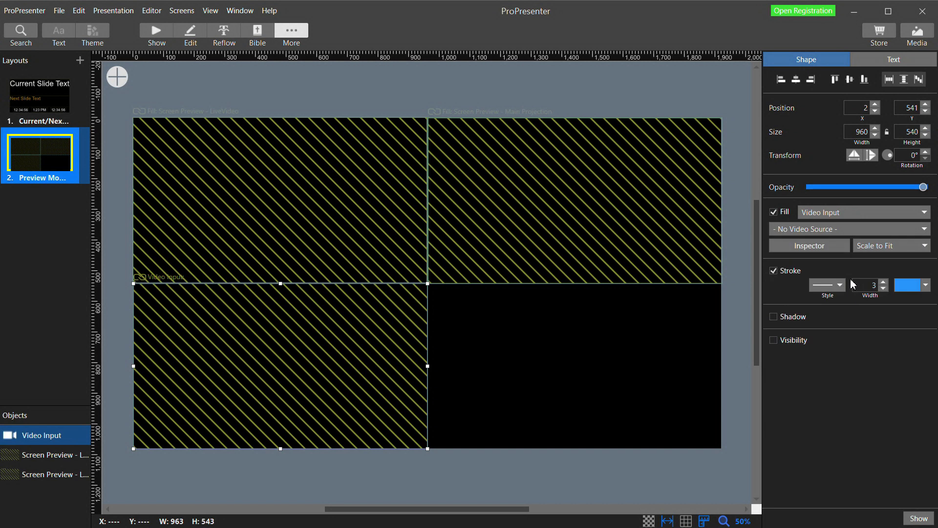
left_click(840, 230)
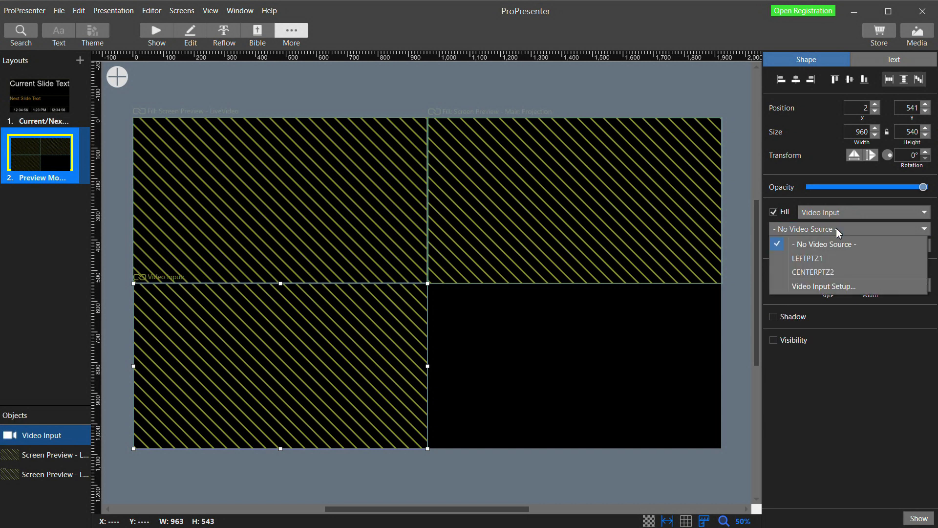
left_click(837, 260)
Duplicate the camera box into the bottom-right quadrant and set its source to CENTERPTZ2.
right_click(343, 347)
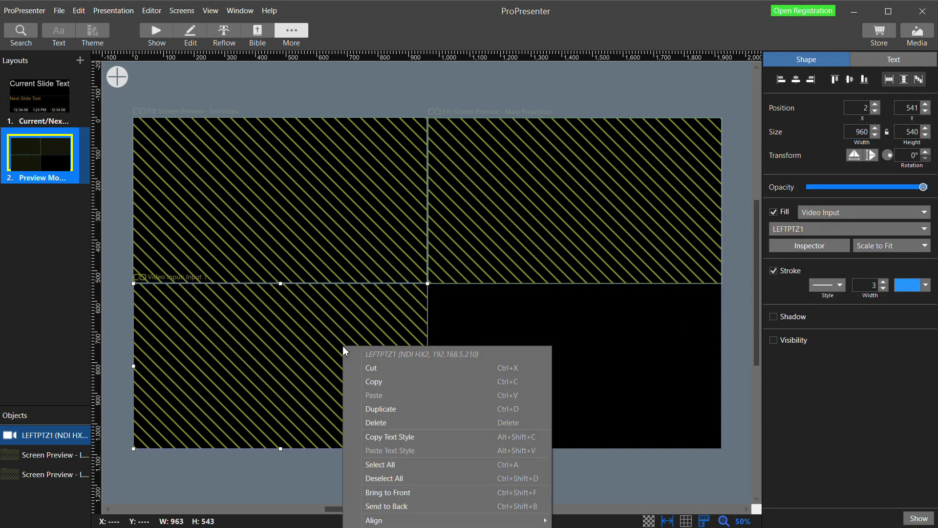
left_click(386, 410)
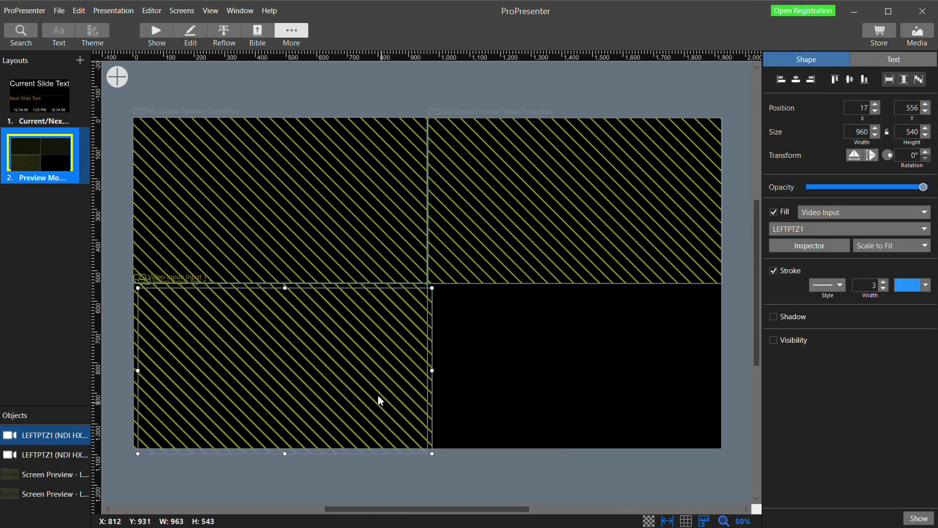
left_click_drag(378, 395, 606, 360)
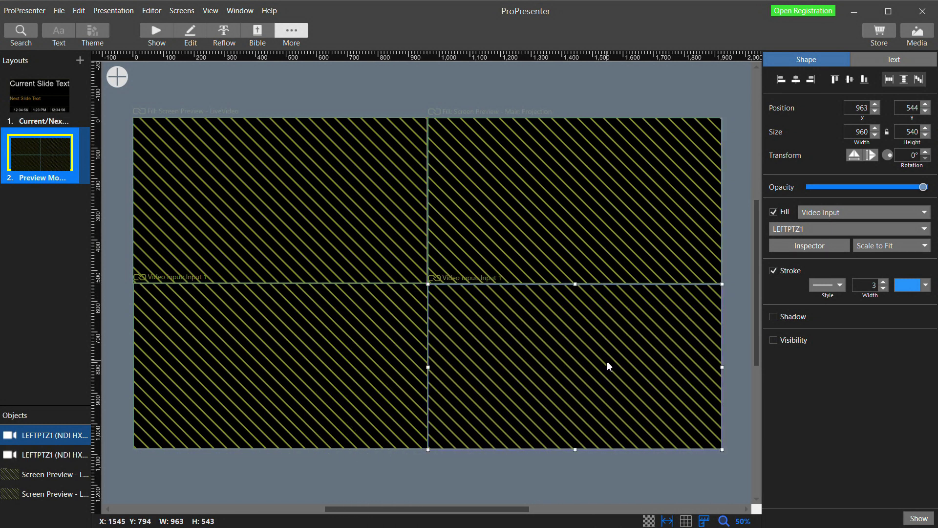
left_click(837, 229)
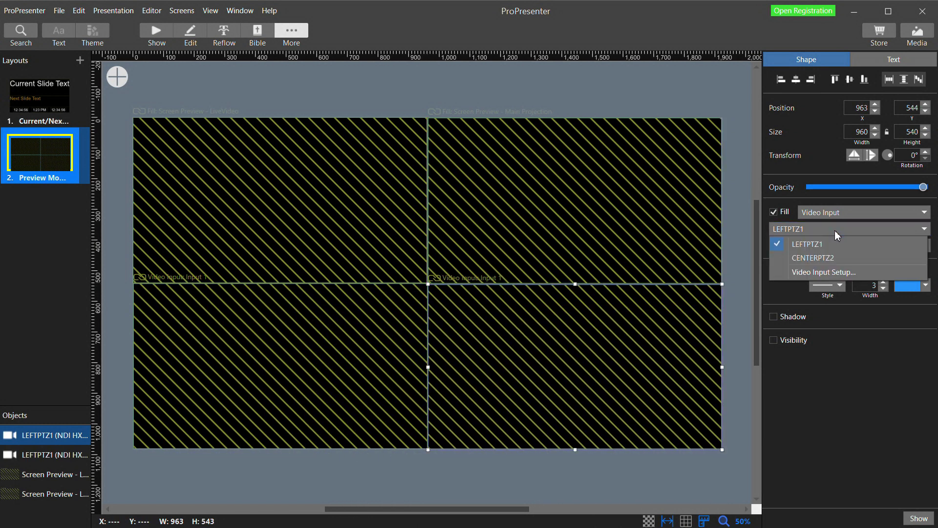
left_click(829, 264)
left_click(531, 227)
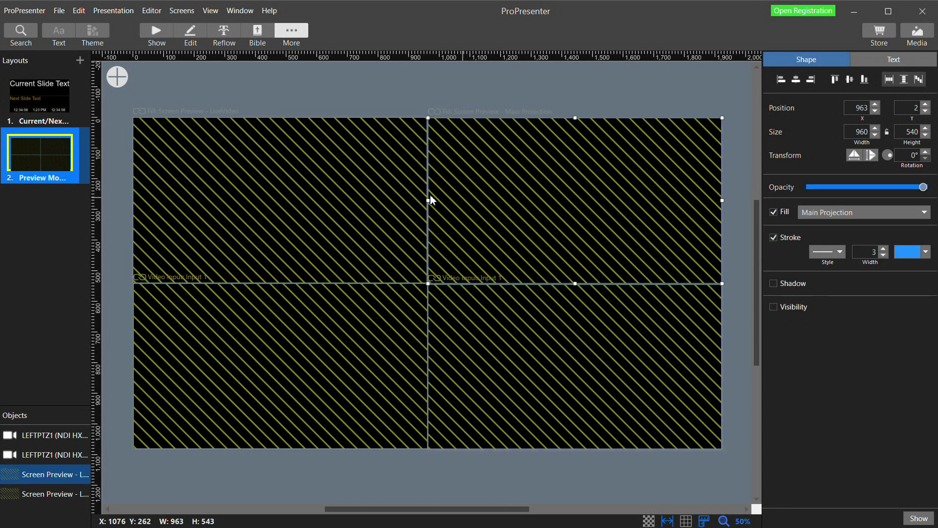
Add a text box at the top of the top-right quadrant with font size 26.
left_click(123, 81)
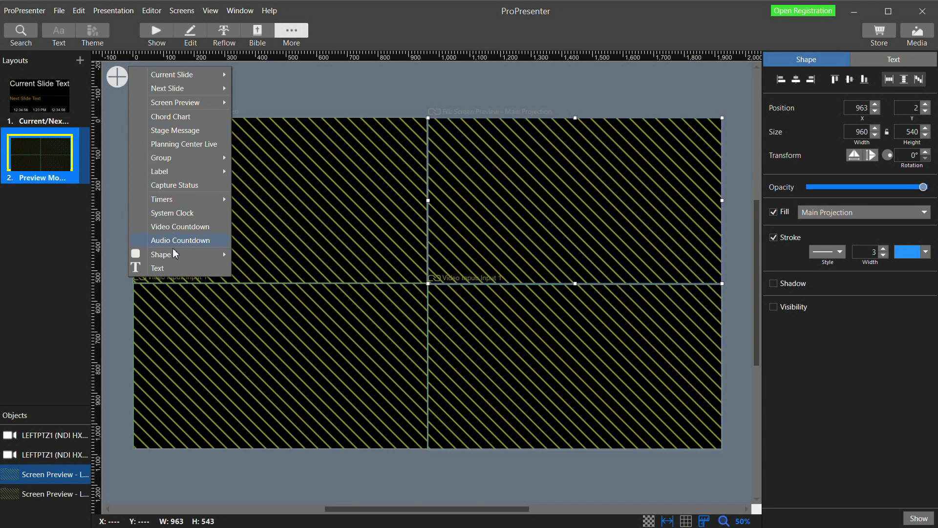
left_click(172, 269)
left_click_drag(394, 264, 611, 141)
left_click(925, 126)
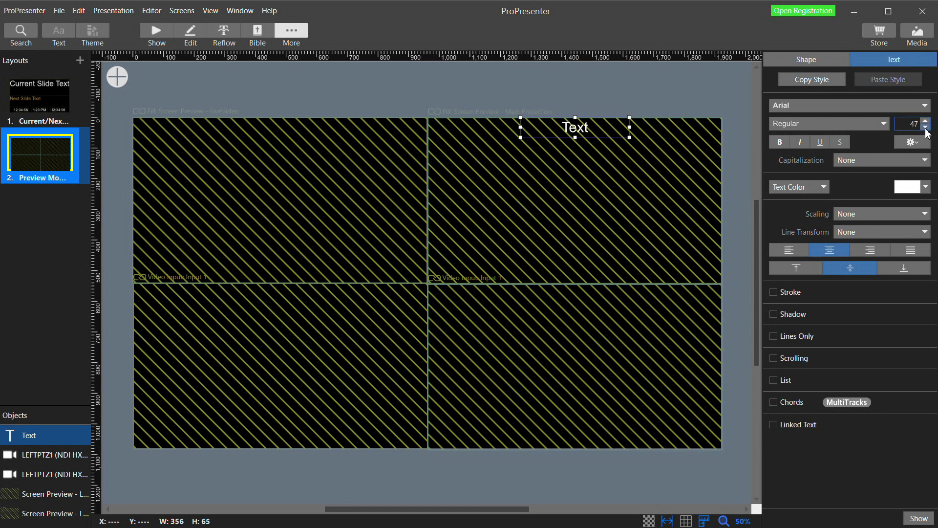
left_click(926, 126)
left_click(925, 127)
left_click(925, 126)
left_click(925, 126)
left_click(925, 126)
left_click(925, 127)
left_click(925, 127)
left_click(925, 127)
left_click(926, 127)
left_click(926, 126)
left_click(925, 126)
left_click(926, 126)
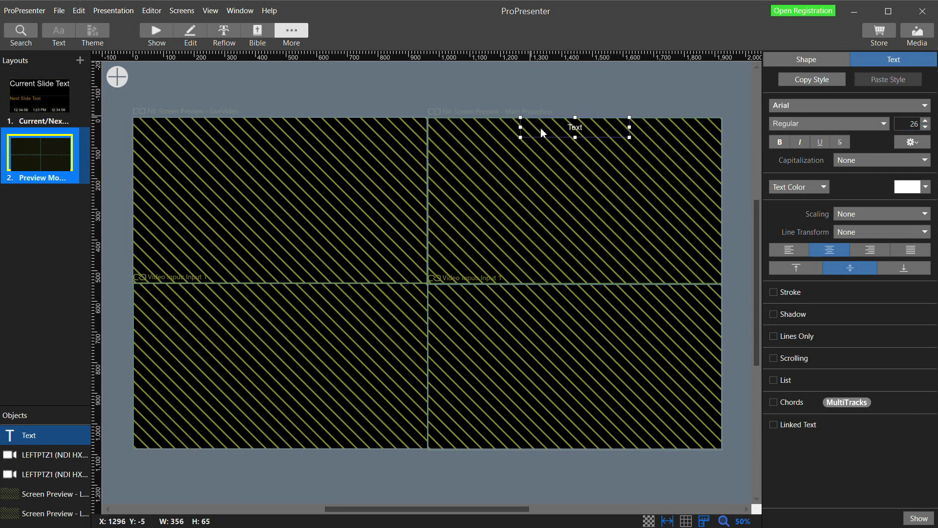
left_click_drag(575, 137, 576, 132)
left_click_drag(521, 125, 577, 141)
Give the text box a blue shape fill, make it read PROJECTION, and shorten it.
left_click(811, 59)
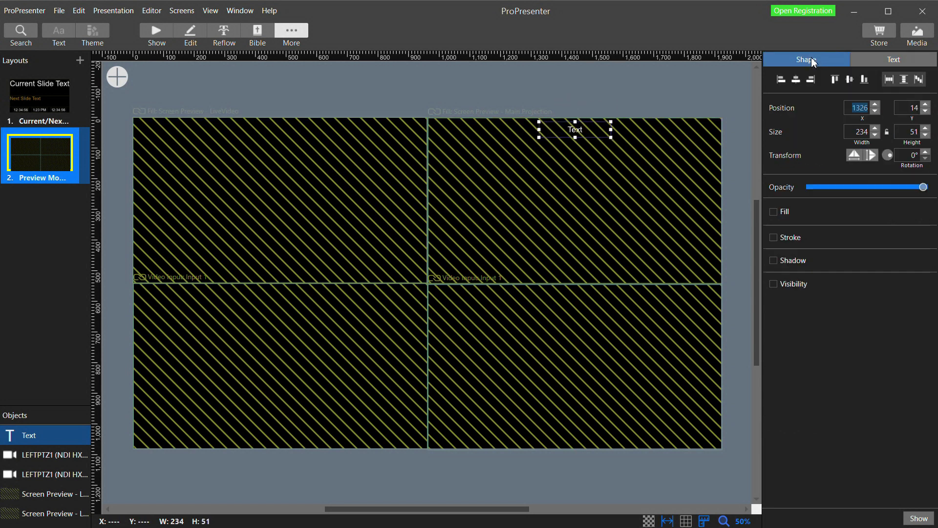
left_click(775, 213)
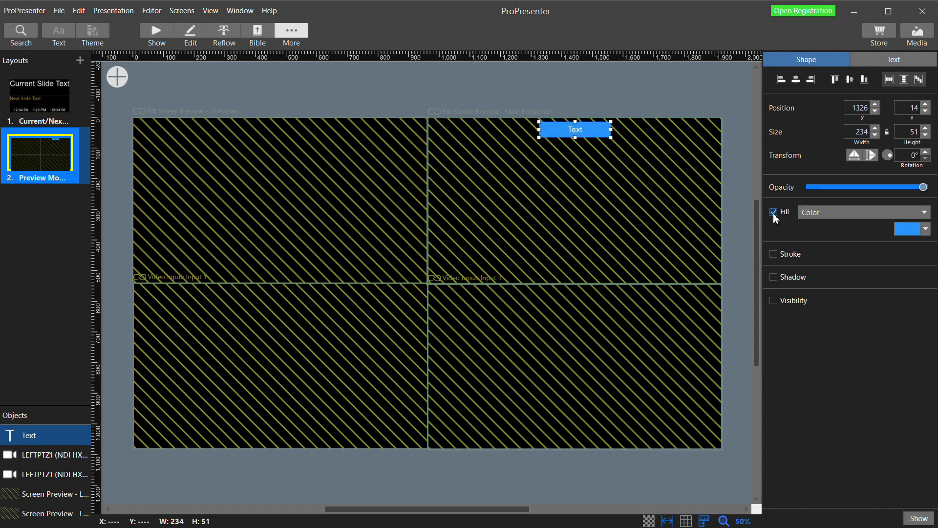
left_click(579, 130)
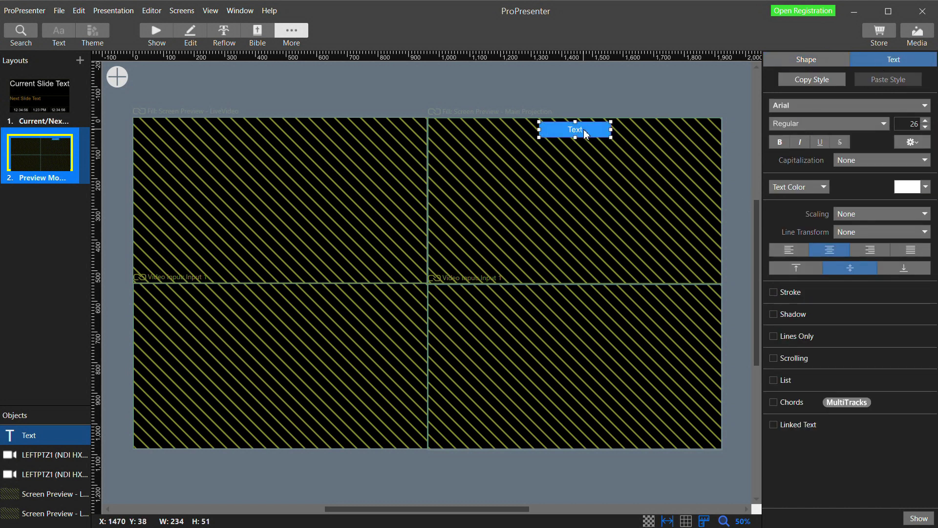
double_click(575, 131)
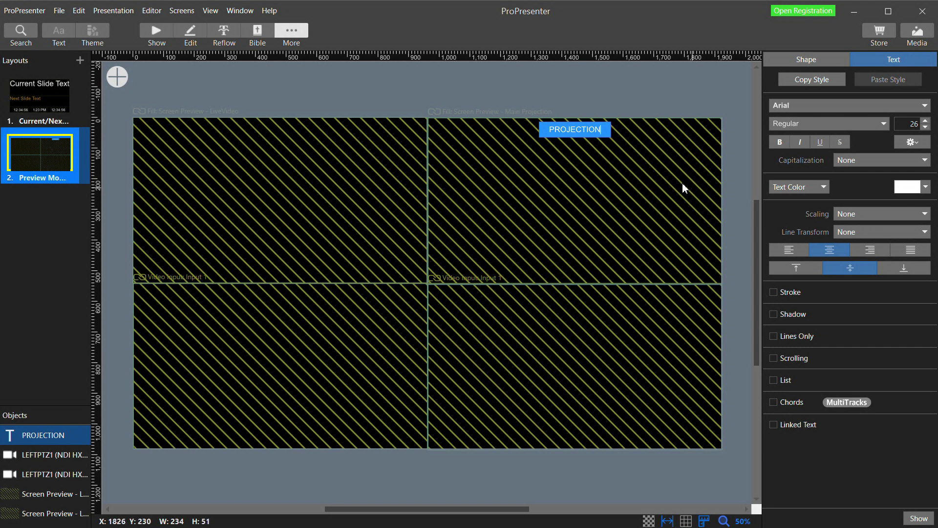
left_click(676, 108)
left_click(578, 135)
left_click_drag(575, 138, 574, 134)
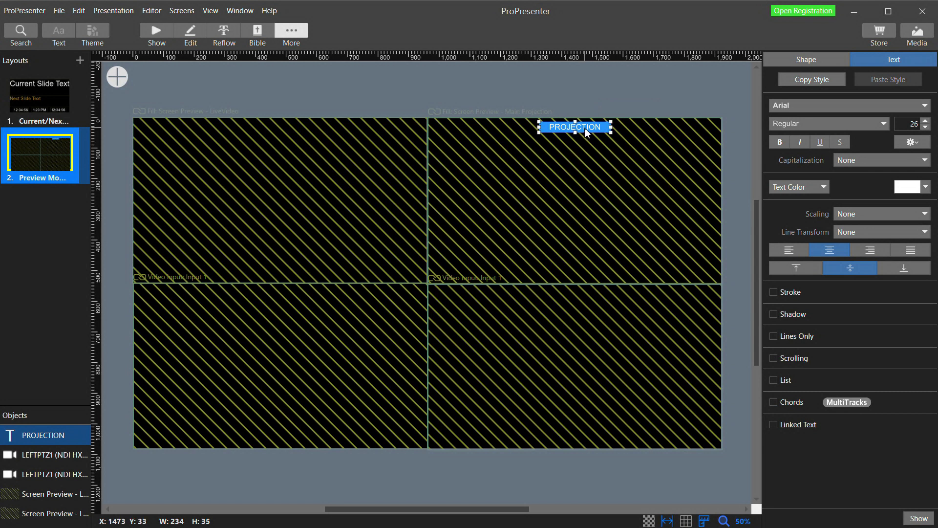
right_click(586, 131)
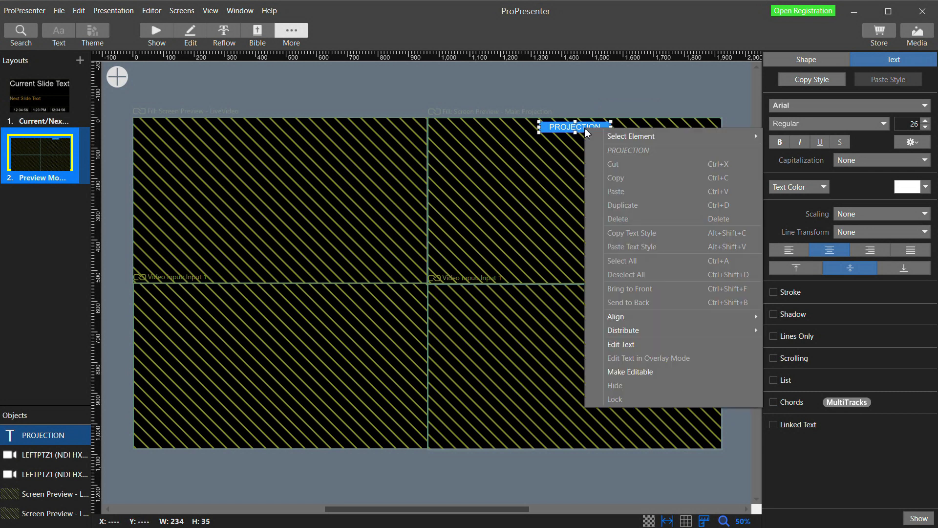
Duplicate the PROJECTION label onto the top-left preview and change it to LIVE VIDEO.
left_click(620, 205)
left_click_drag(596, 133, 290, 131)
double_click(290, 131)
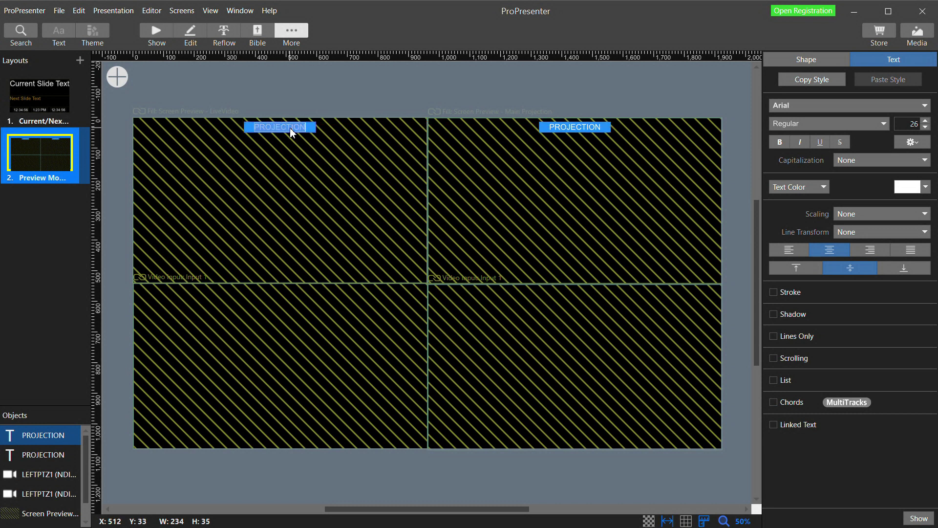
type("LIVE VIDEO")
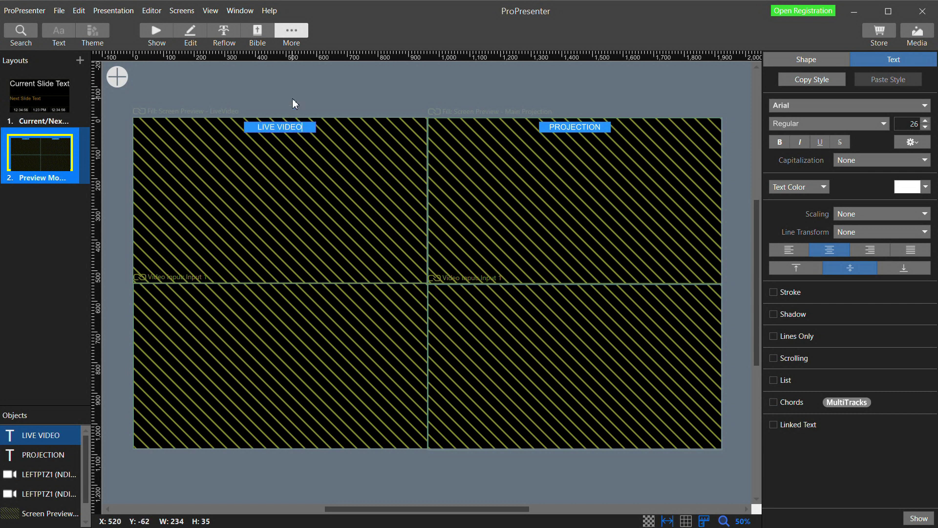
left_click(292, 98)
Duplicate the LIVE VIDEO label into the lower-left quadrant and retitle it CAMERA 1.
right_click(289, 127)
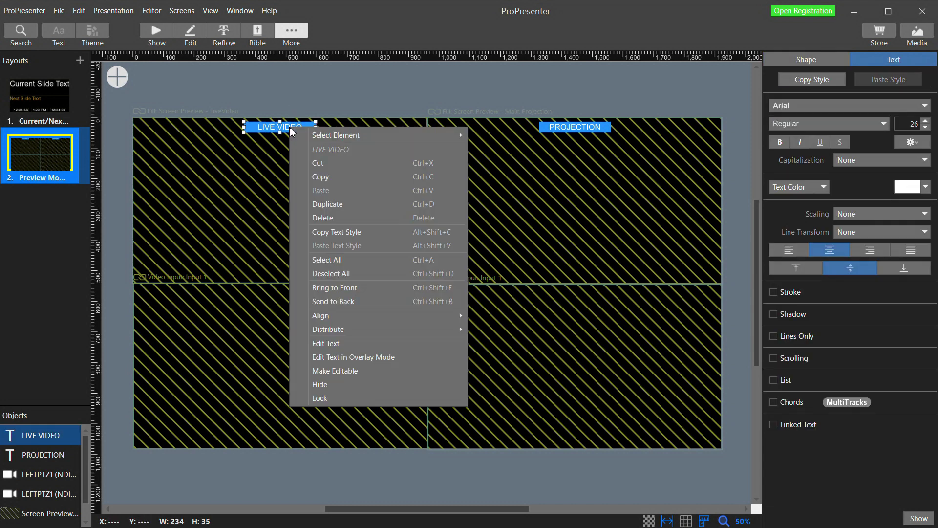
left_click(329, 205)
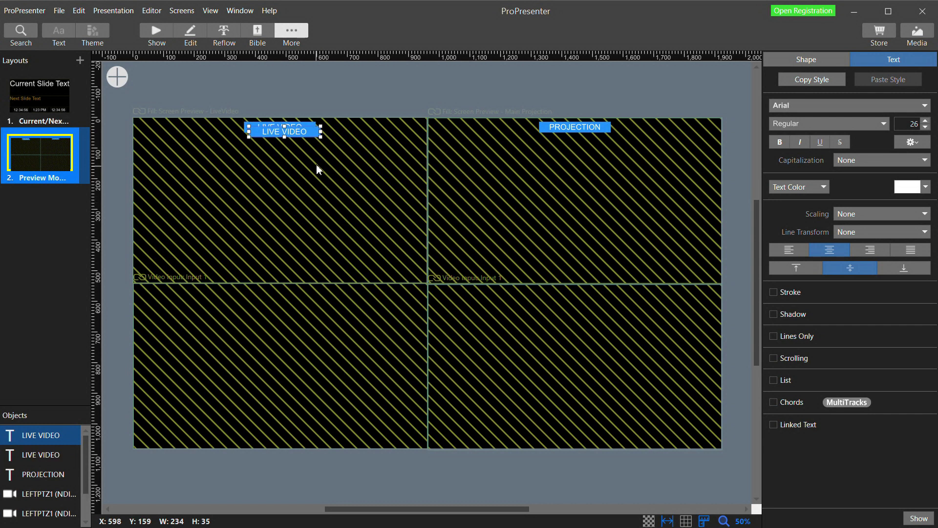
left_click_drag(300, 131, 295, 295)
double_click(295, 295)
key("ctrl+a")
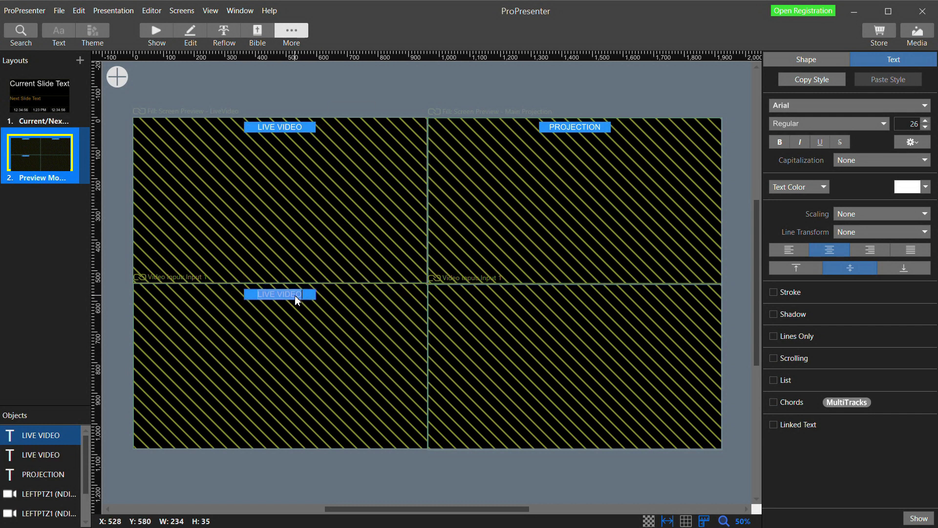
type("CAMNERA 1")
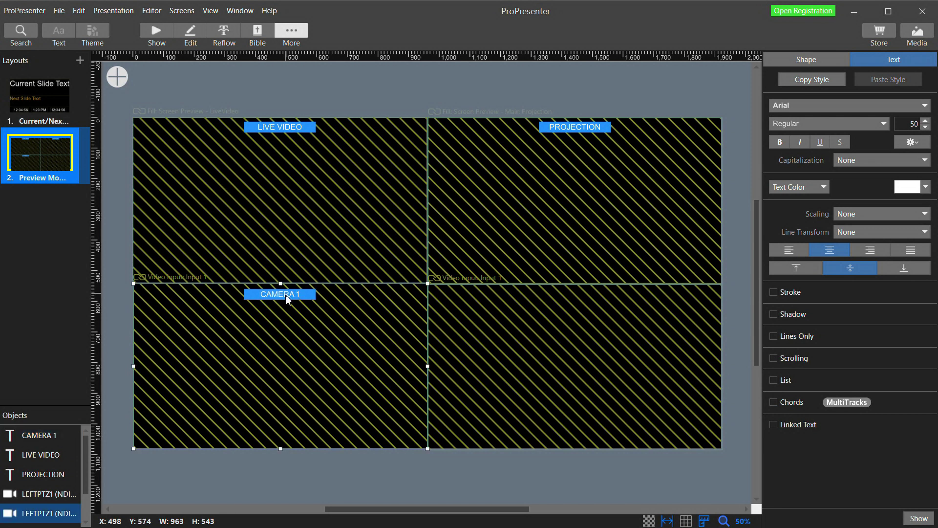
Duplicate the CAMERA 1 label into the lower-right quadrant and start changing its number.
right_click(286, 295)
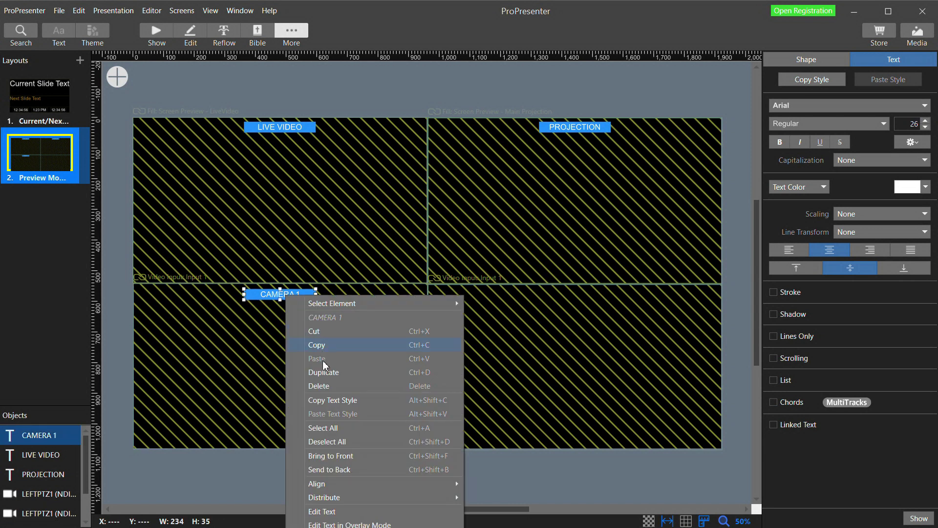
left_click(324, 372)
left_click_drag(302, 306, 589, 300)
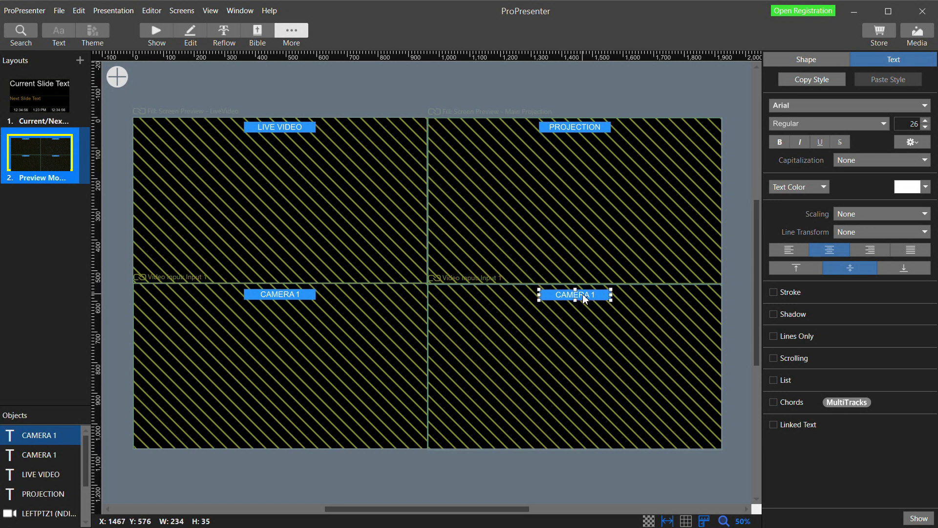
double_click(589, 295)
key("BackSpace")
Finish the label as CAMERA 2 and return to the live show view.
type("2")
left_click(739, 362)
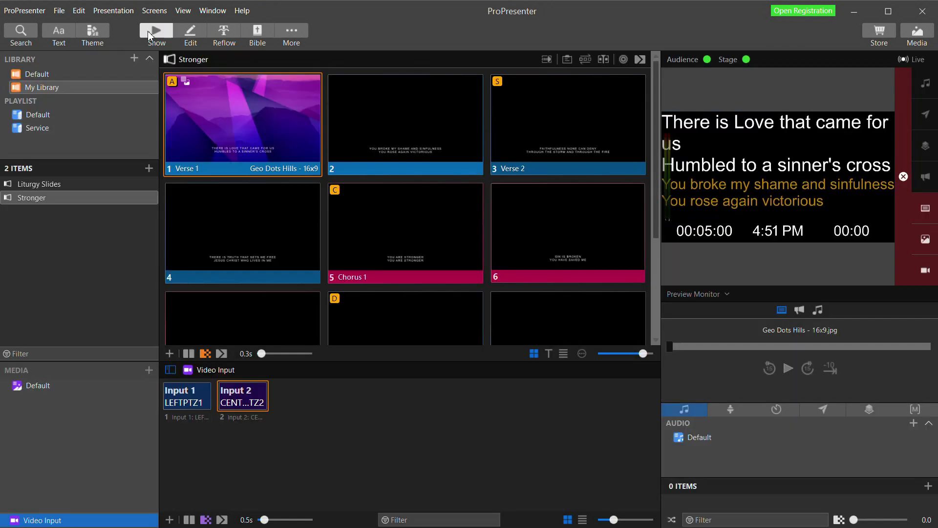
left_click(149, 32)
Assign Preview Monitor Layout to the Preview Monitor screen, take camera Input 2 live, and widen the preview.
left_click(161, 12)
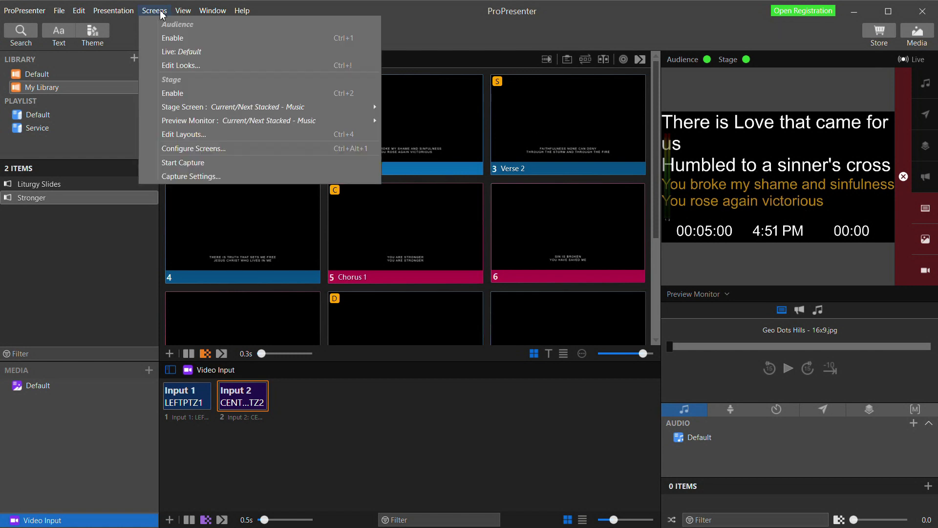
mouse_move(184, 122)
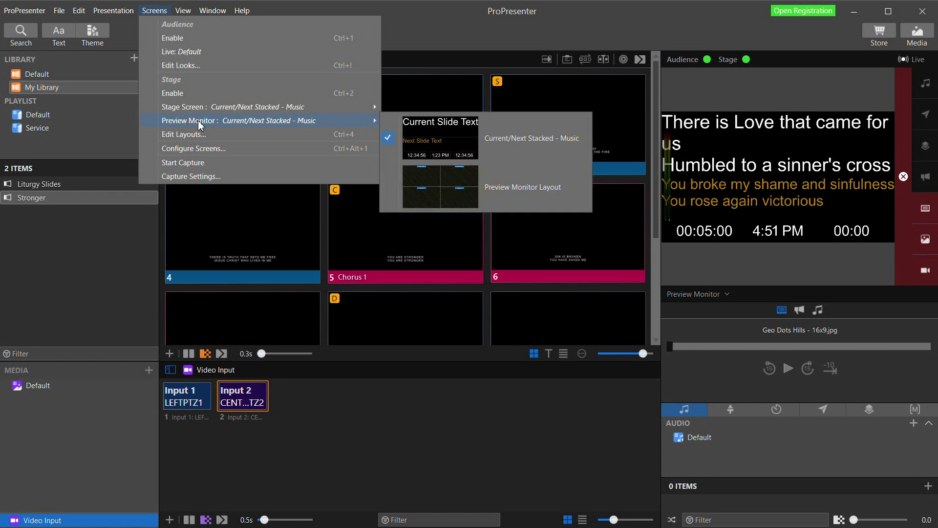
left_click(445, 187)
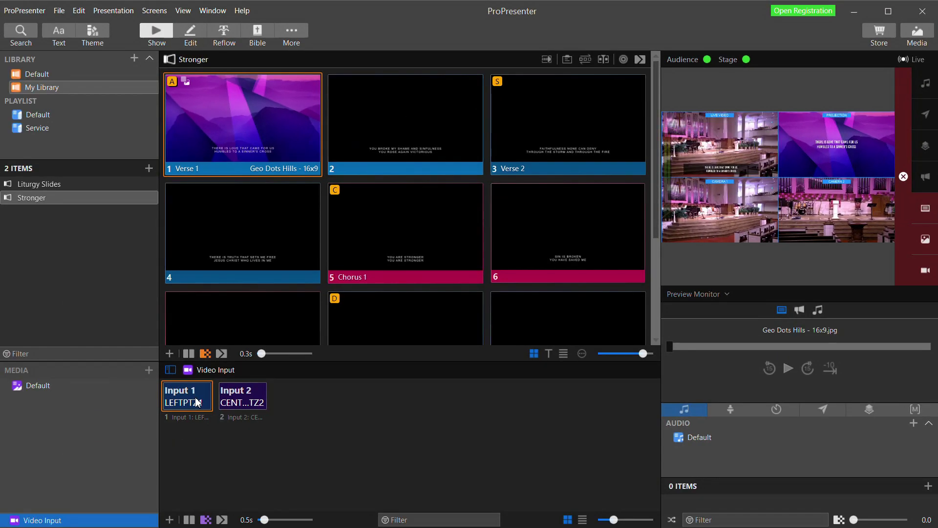
left_click(239, 404)
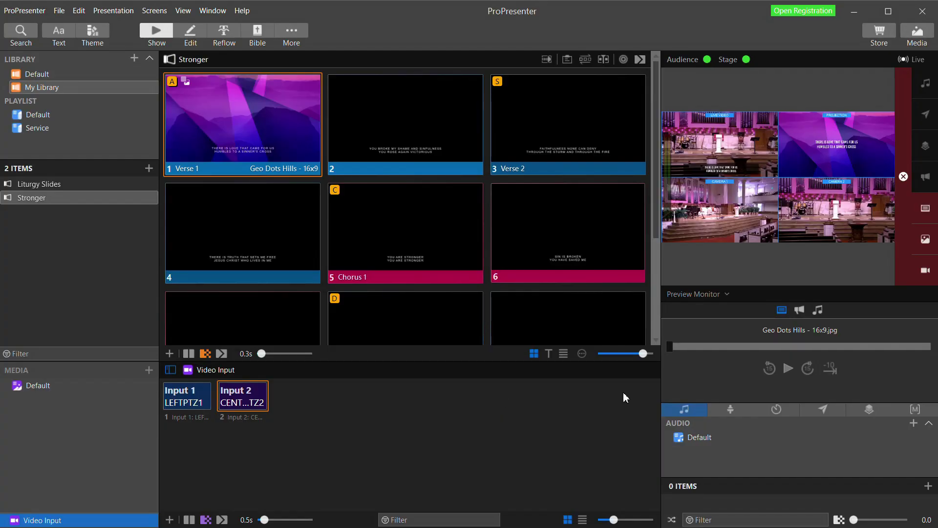
left_click_drag(663, 267, 537, 274)
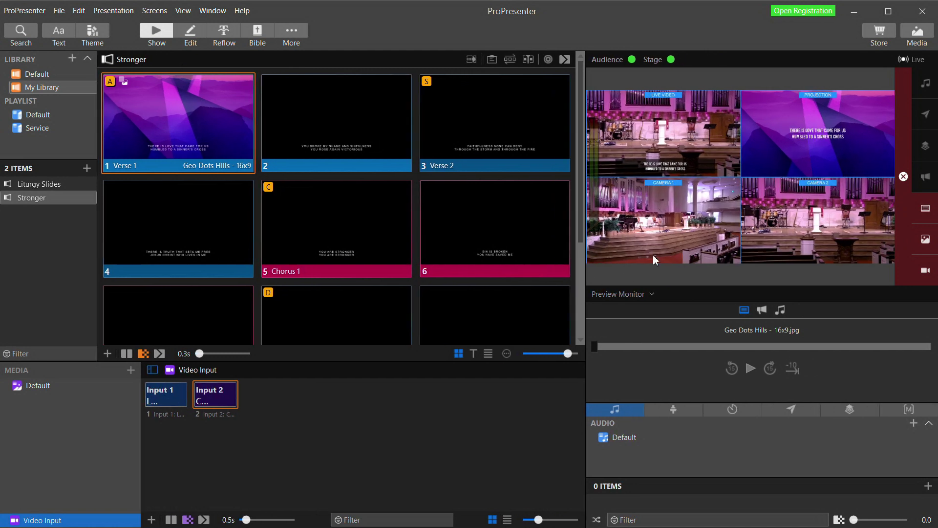
In Capture Settings, set the capture source to LiveVideo and review the RTMP destination options.
left_click(921, 64)
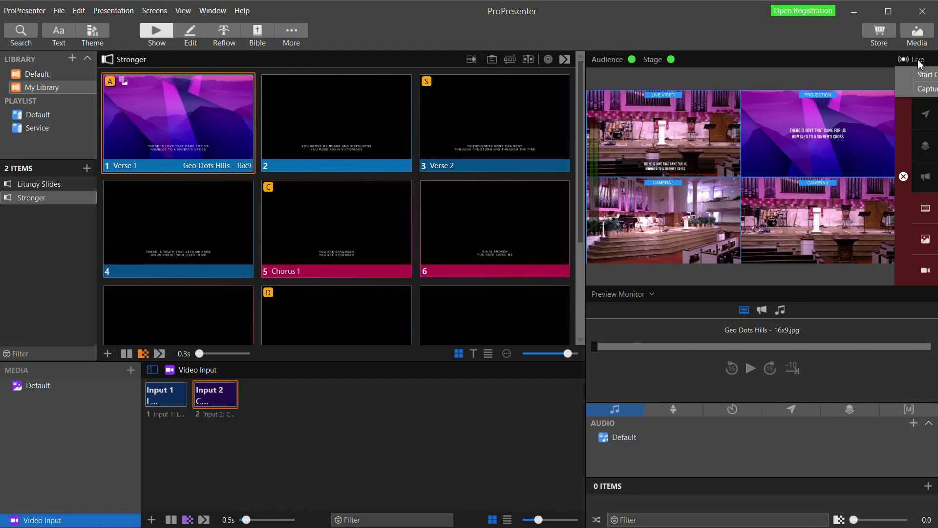
left_click(928, 89)
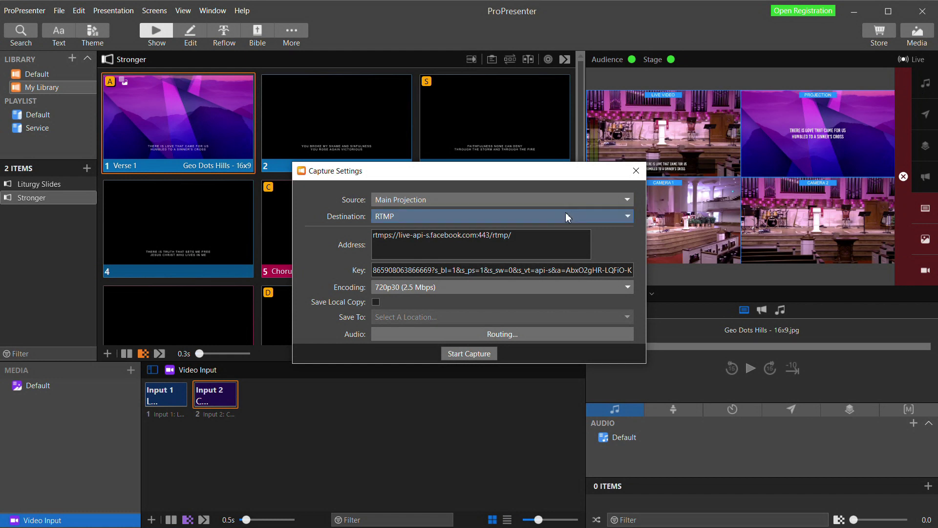
left_click(469, 202)
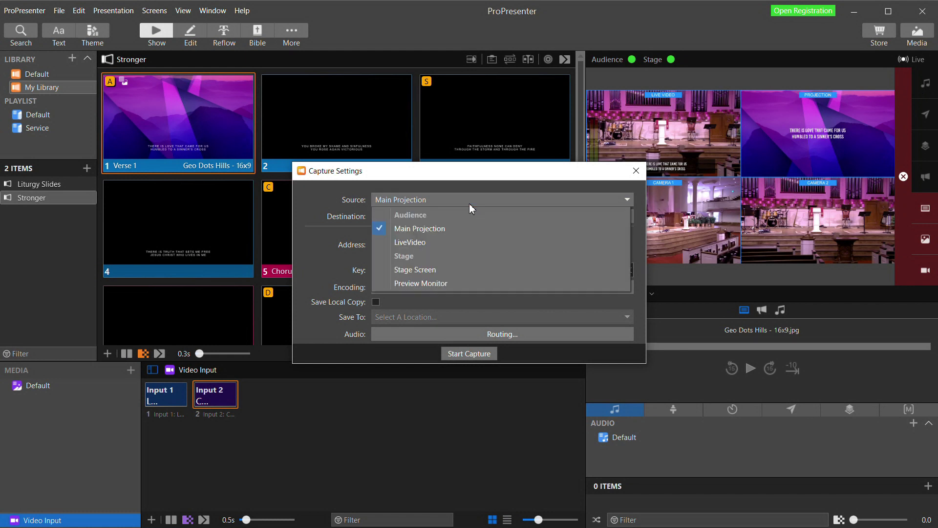
left_click(411, 243)
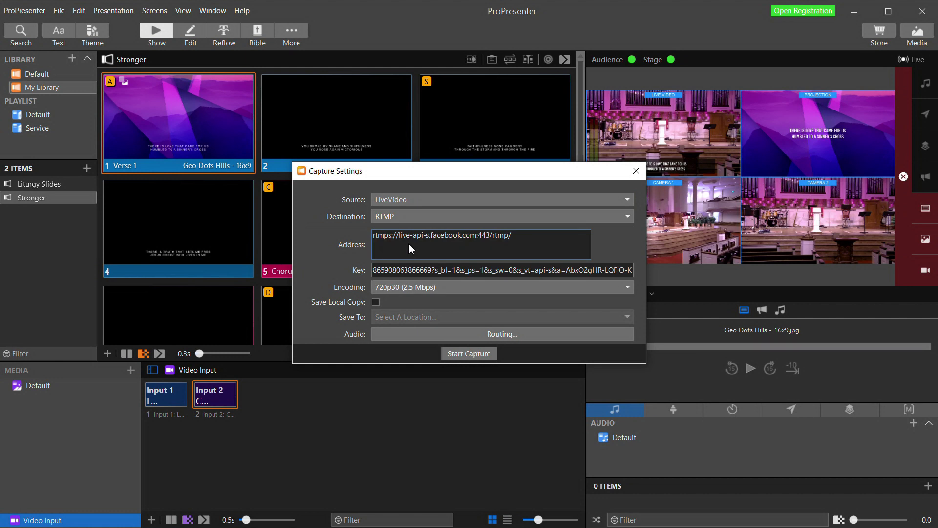
left_click(417, 217)
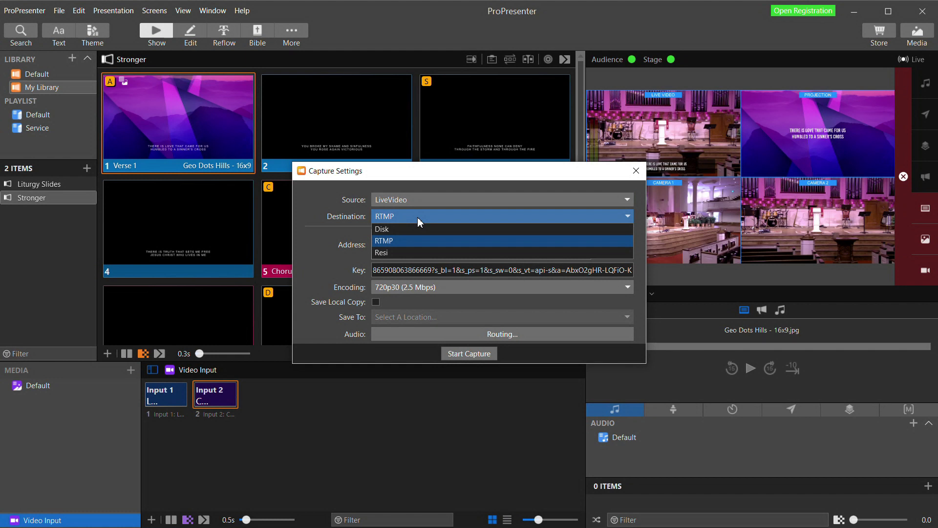
Keep RTMP, then create a new Facebook test broadcast using streaming software with advanced settings expanded.
left_click(423, 246)
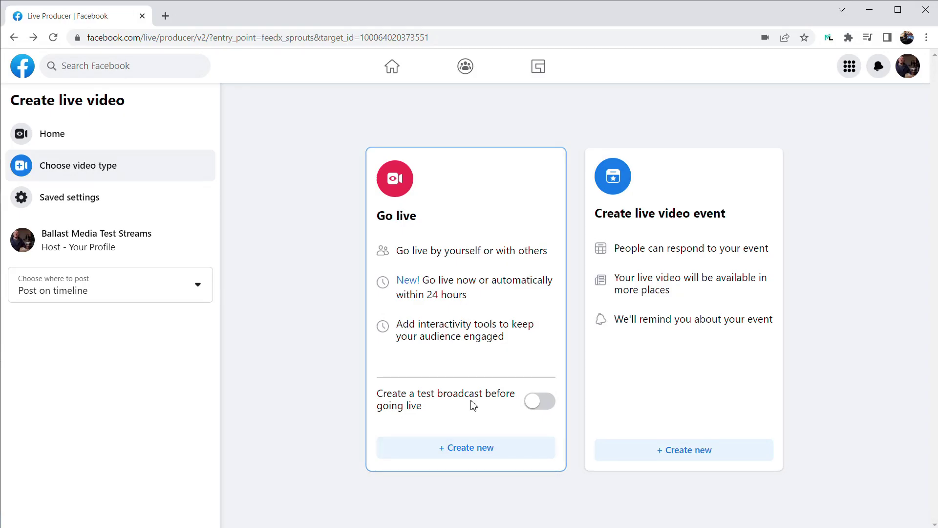
left_click(534, 402)
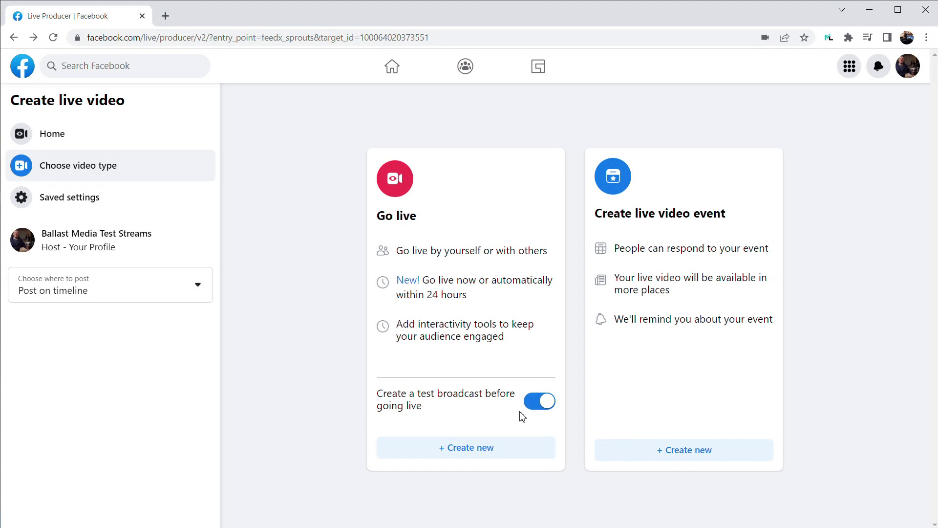
left_click(476, 453)
left_click(611, 128)
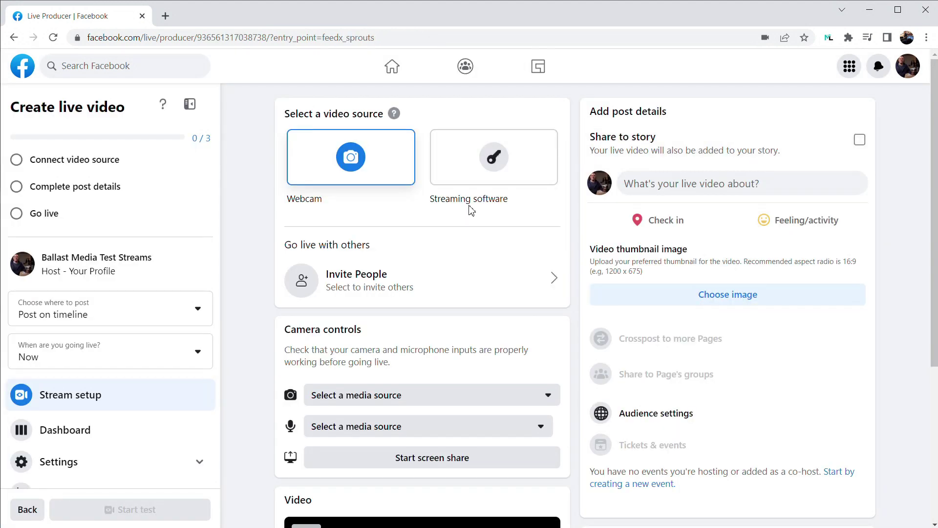
left_click(489, 165)
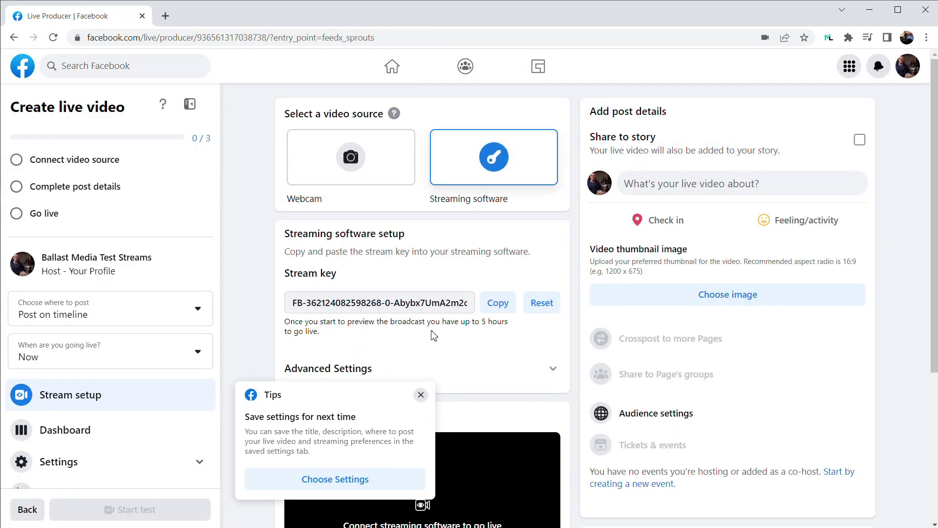
left_click(554, 373)
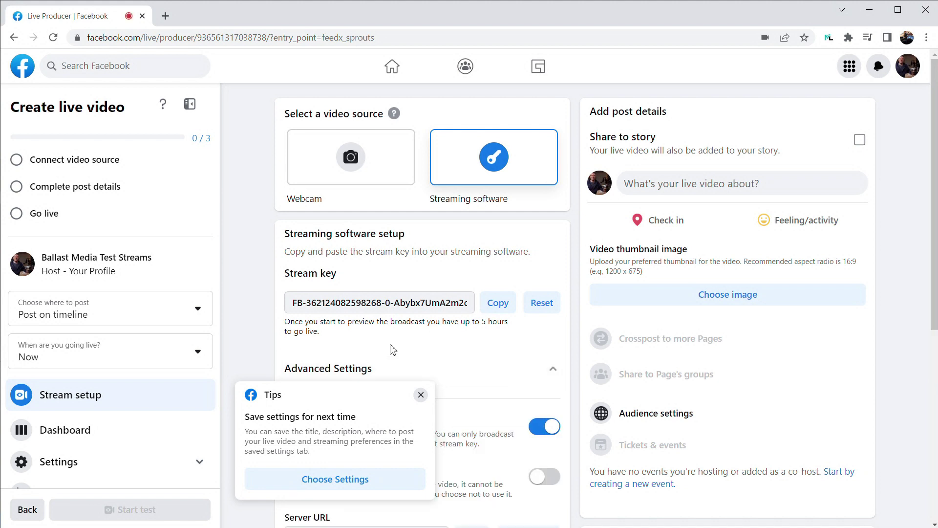
left_click(421, 394)
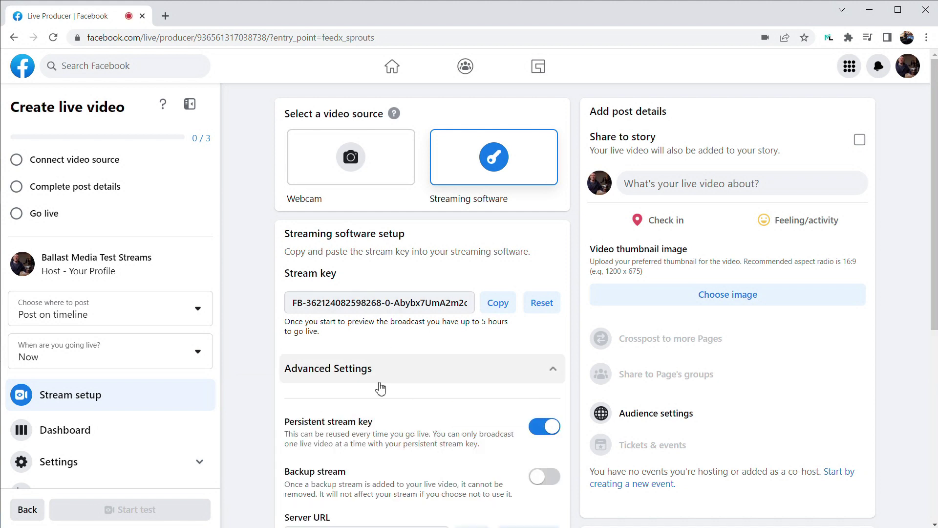
Paste Facebook's rtmps://live-api-s.facebook.com:443/rtmp/ server URL into ProPresenter's address, then copy the stream key.
scroll(381, 388, "down", 3)
left_click(472, 415)
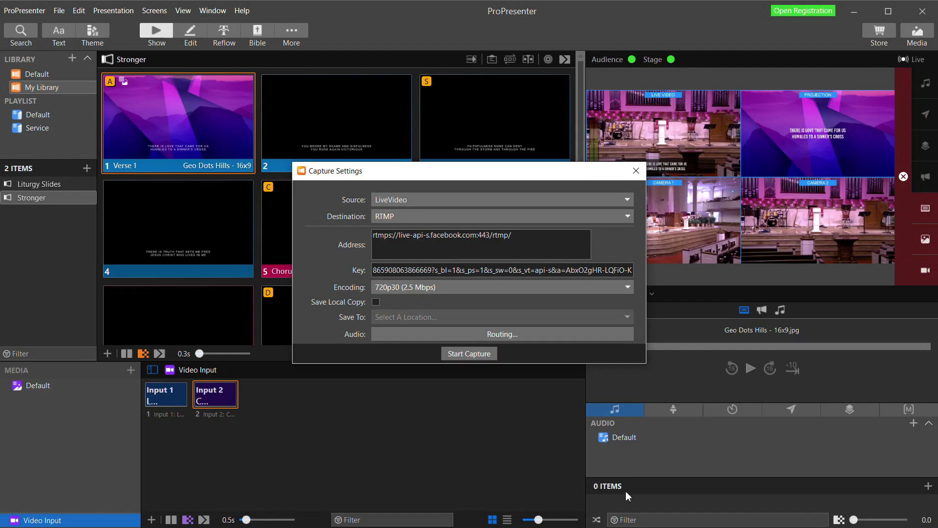
left_click_drag(511, 235, 279, 230)
key("ctrl+v")
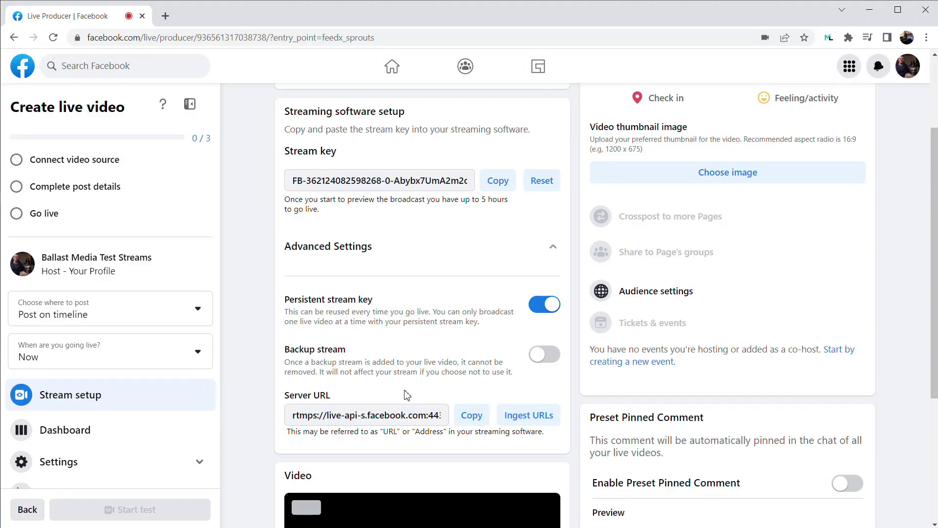
scroll(390, 310, "up", 1)
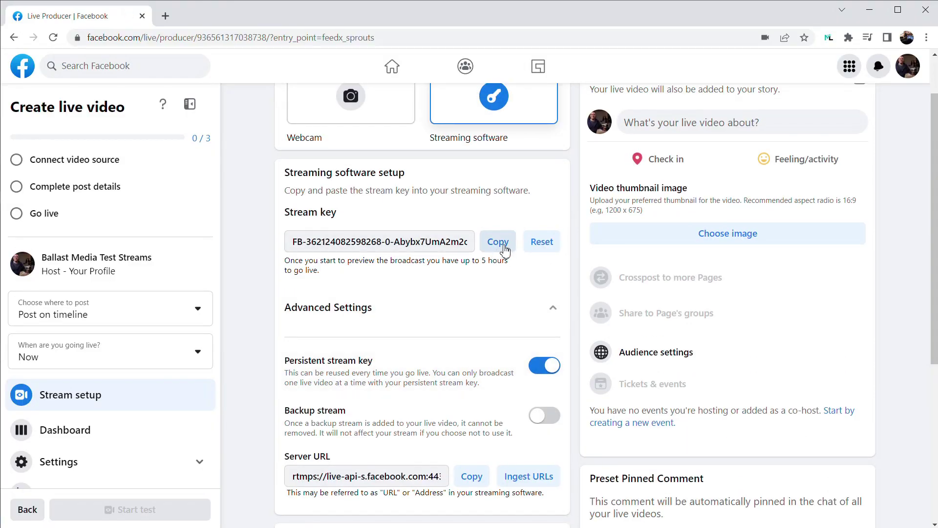
left_click(498, 242)
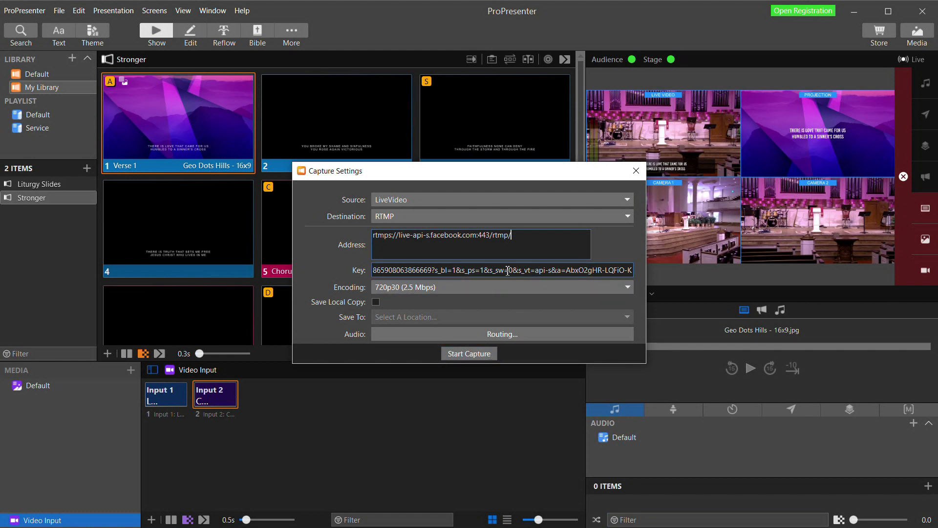
Replace the old stream key with Facebook's new one and start capture at 720p30 (2.5 Mbps).
left_click(507, 270)
key("ctrl+a")
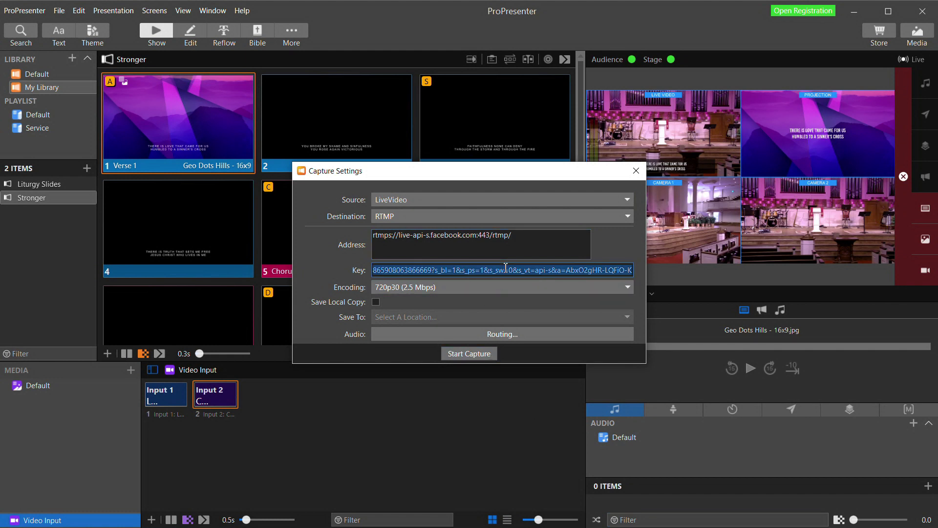
key("BackSpace")
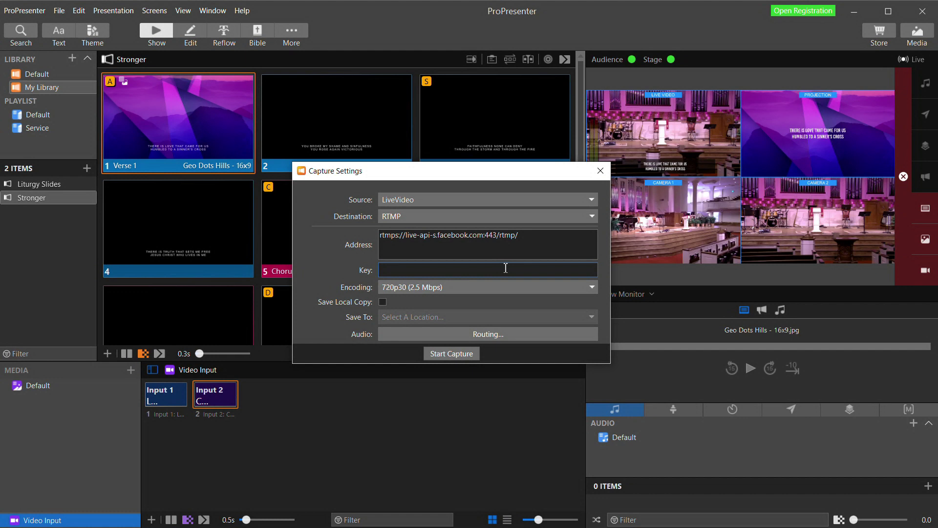
key("ctrl+v")
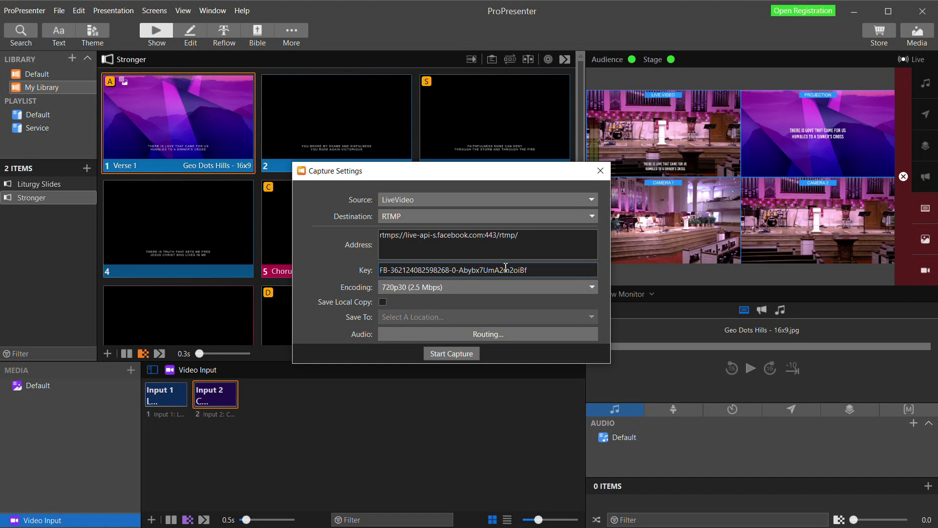
left_click(452, 290)
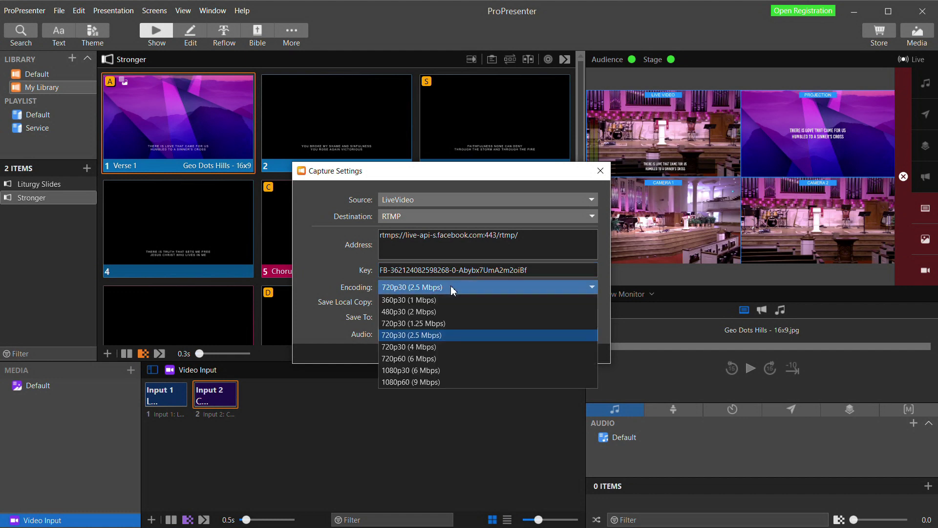
left_click(426, 335)
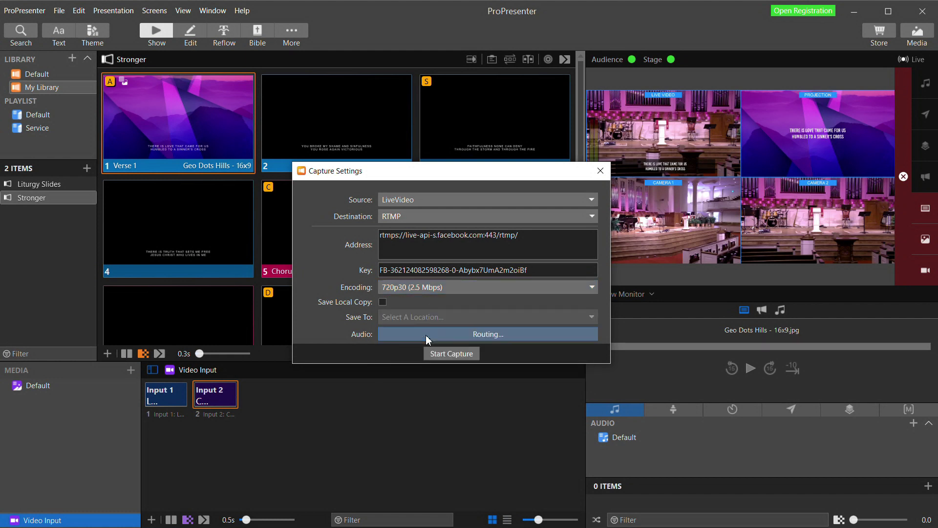
left_click(442, 356)
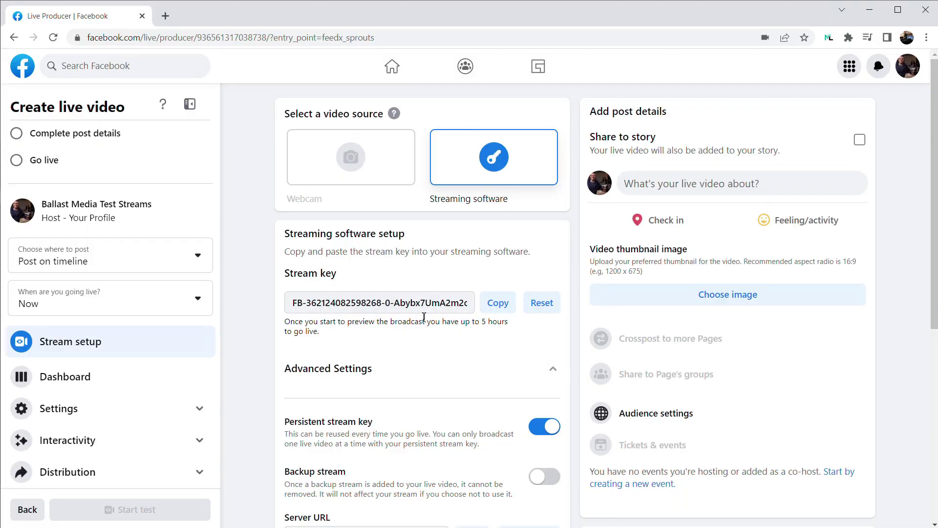
Scroll to Live Producer's Video preview showing the stage camera with Verse 1 lyrics.
scroll(424, 317, "down", 7)
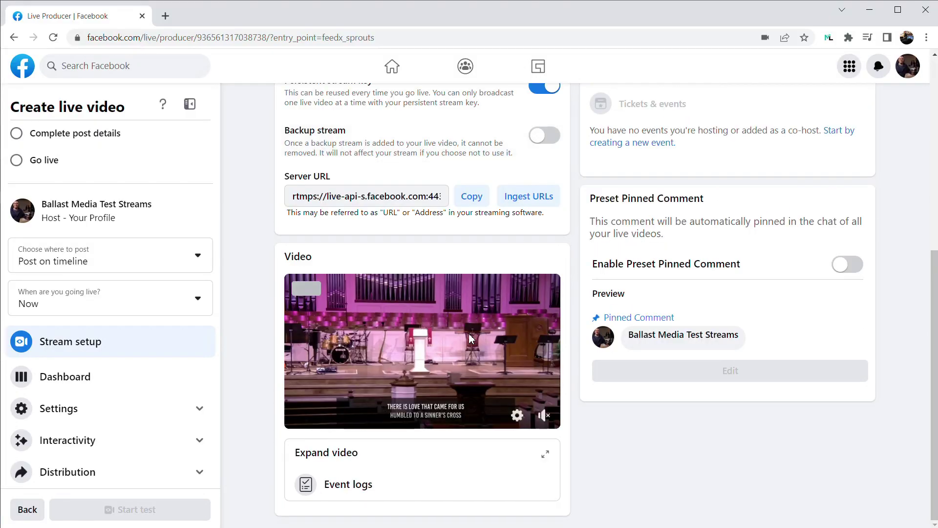